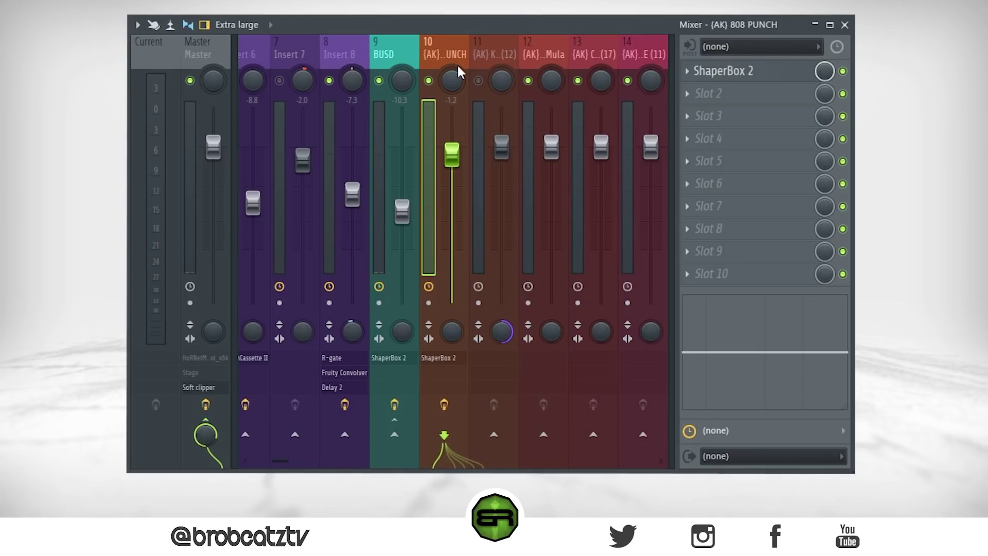
Step: Play the beat briefly, and add the Drive shaper to ShaperBox 2 on the 808 PUNCH mixer track
{"action": "key", "text": "space"}
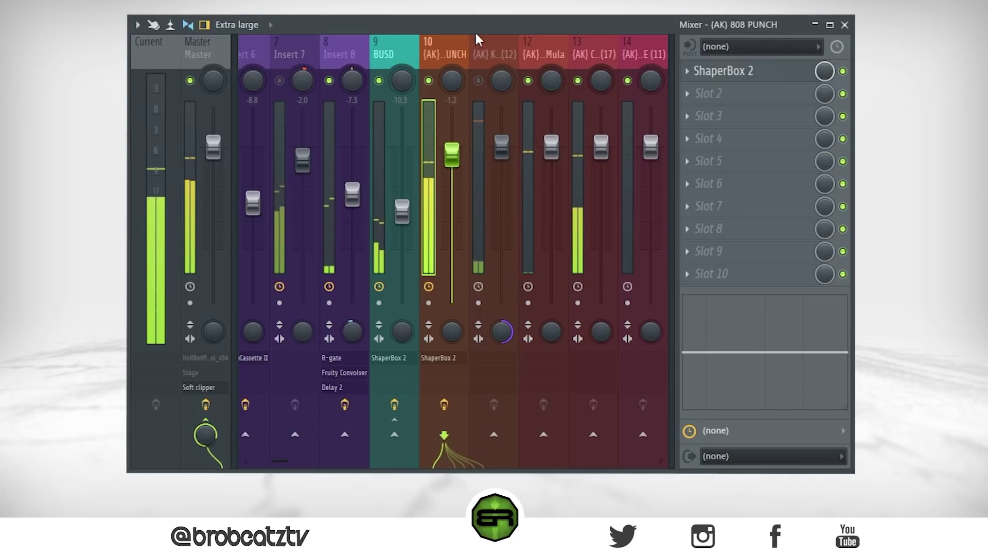
{"action": "key", "text": "space"}
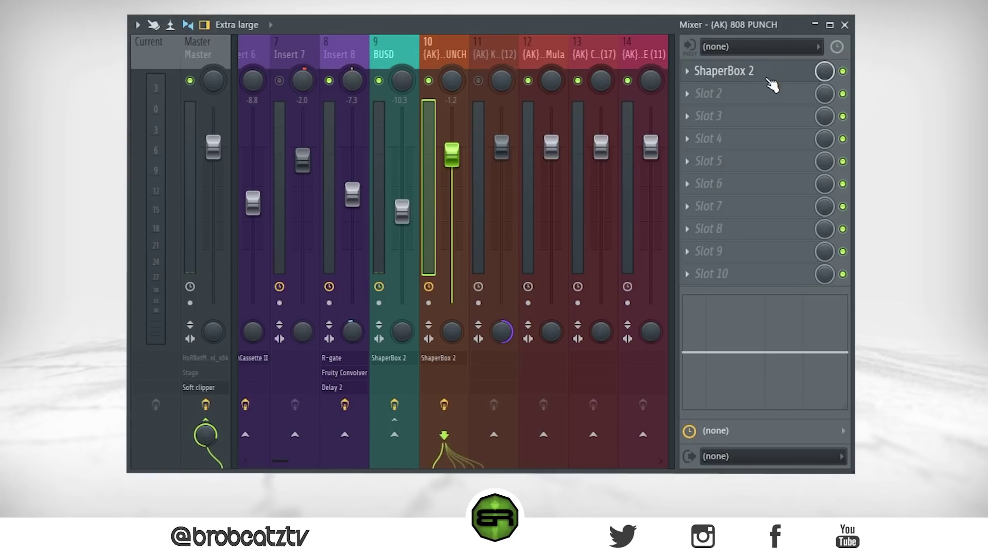
{"action": "left_click", "coordinate": [771, 72]}
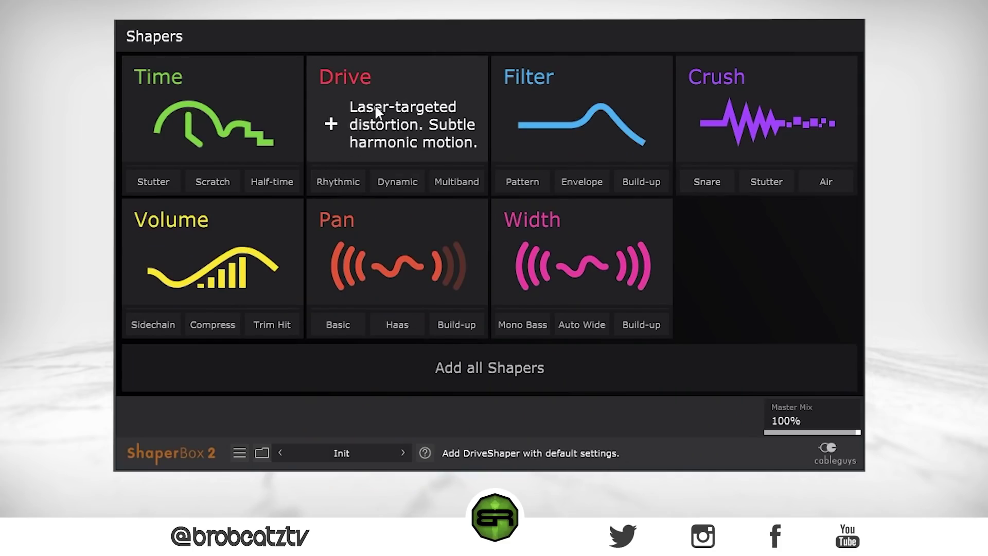
{"action": "left_click", "coordinate": [386, 101]}
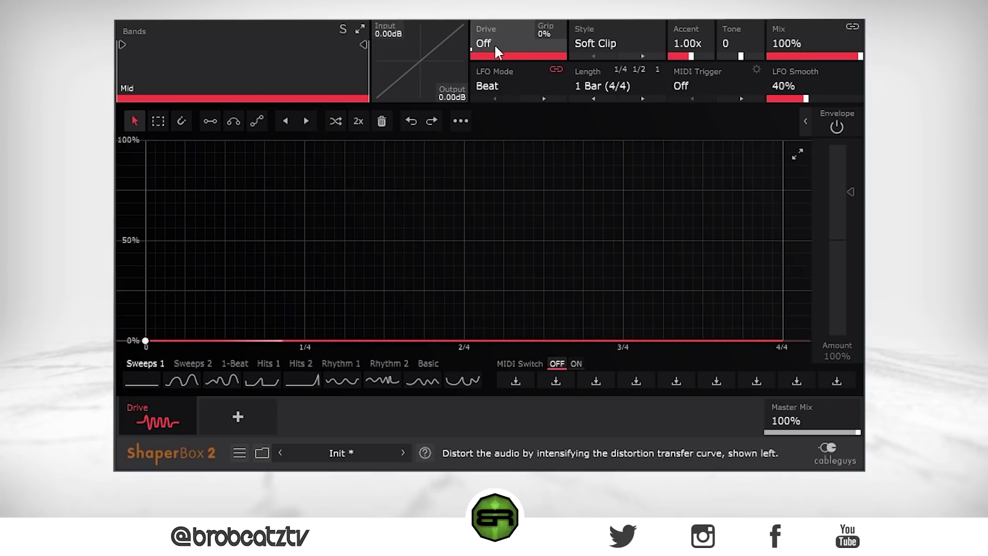
Step: Set the shaper's drive to 69%, trying a lower wet/dry mix and restoring the mix to 100%
{"action": "left_click_drag", "start_coordinate": [495, 44], "coordinate": [494, 3]}
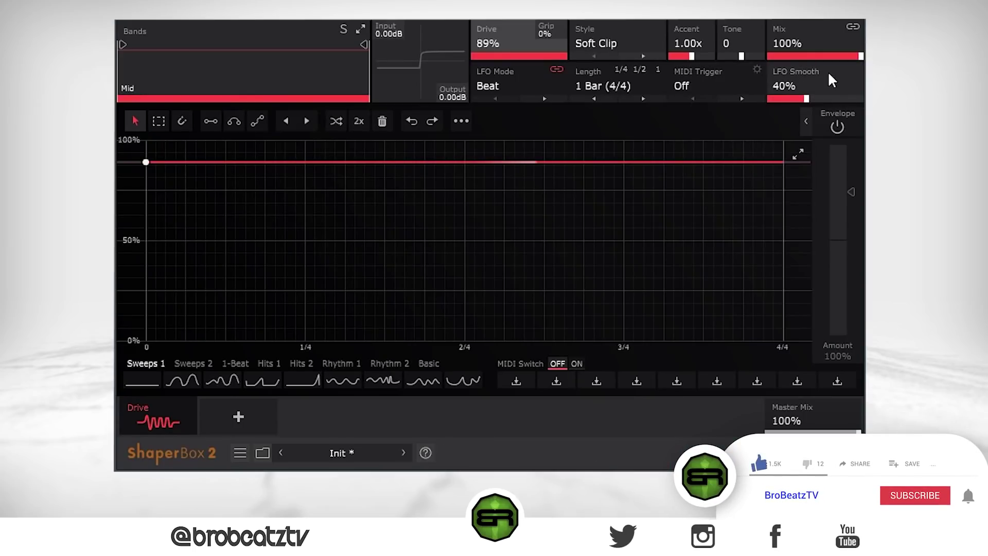
{"action": "left_click_drag", "start_coordinate": [824, 44], "coordinate": [824, 95]}
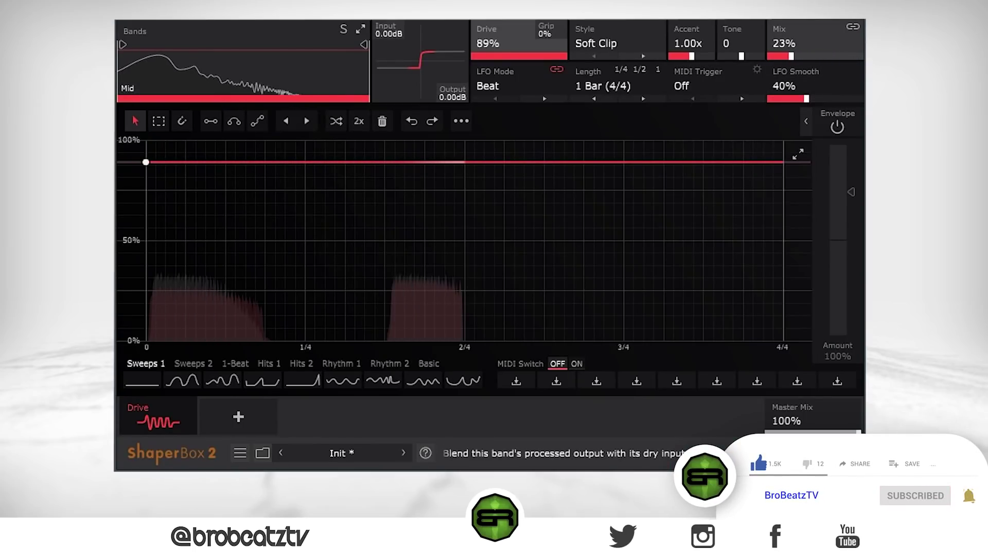
{"action": "double_click", "coordinate": [835, 56]}
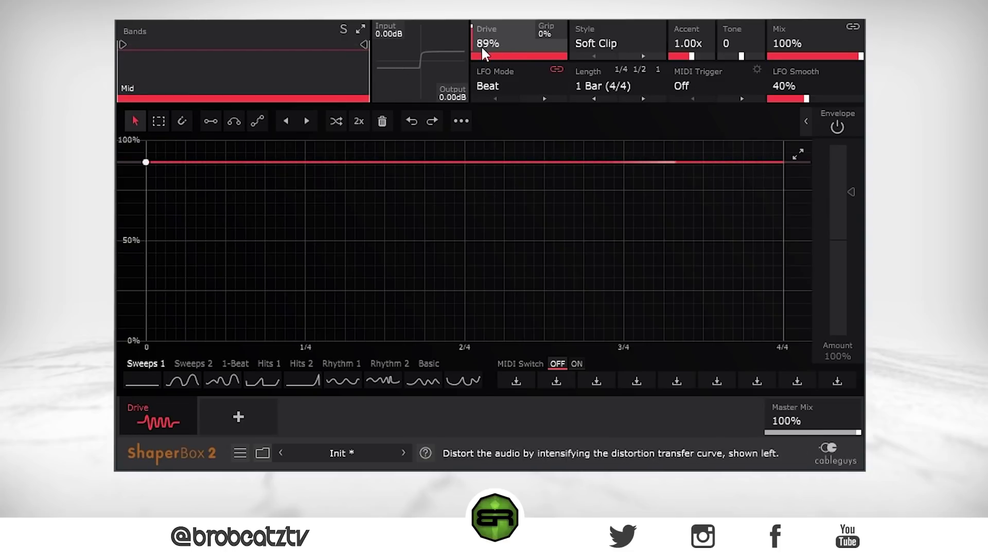
{"action": "mouse_move", "coordinate": [500, 42]}
{"action": "left_mouse_down"}
{"action": "mouse_move", "coordinate": [501, 59]}
{"action": "mouse_move", "coordinate": [500, 45]}
{"action": "left_mouse_up"}
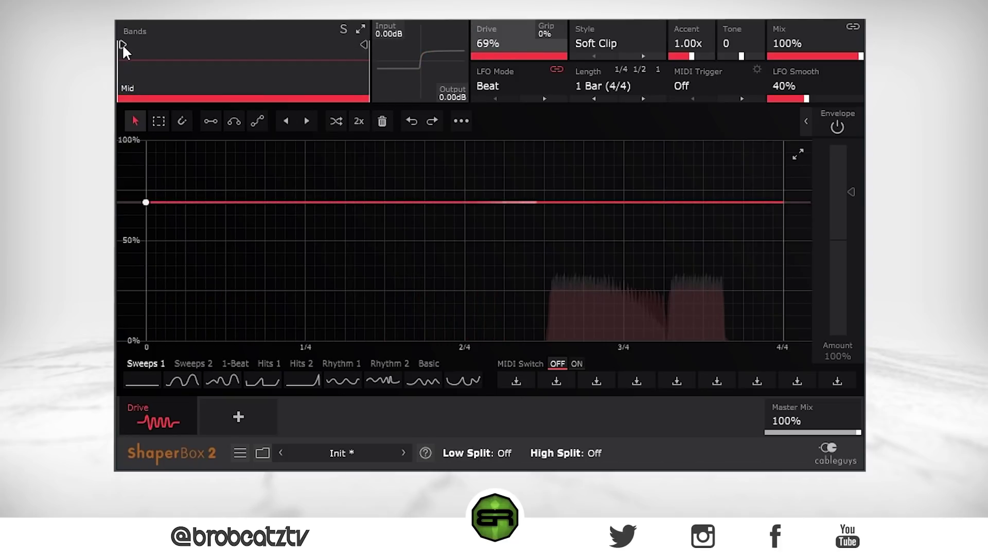
Step: Split the signal into three bands, with the low split at 927 Hz and a 24 dB slope, and the high split at 4.94 kHz
{"action": "left_click_drag", "start_coordinate": [122, 45], "coordinate": [252, 44]}
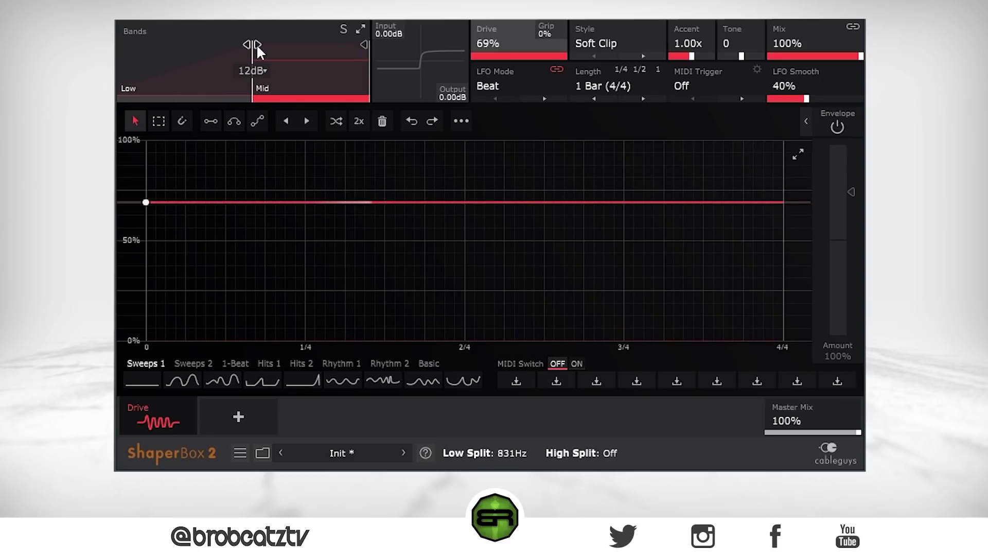
{"action": "left_click_drag", "start_coordinate": [252, 44], "coordinate": [256, 44]}
{"action": "left_click", "coordinate": [259, 68]}
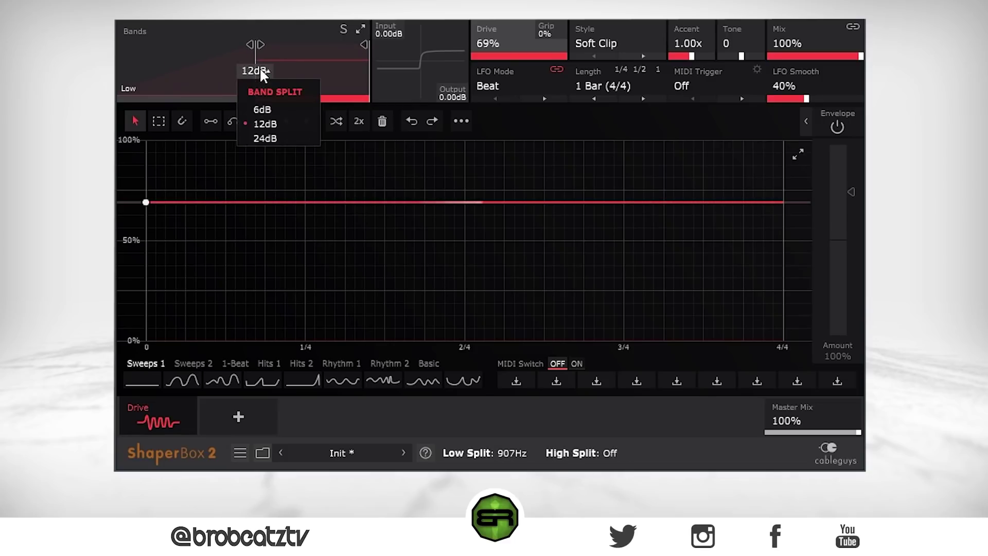
{"action": "left_click", "coordinate": [254, 127]}
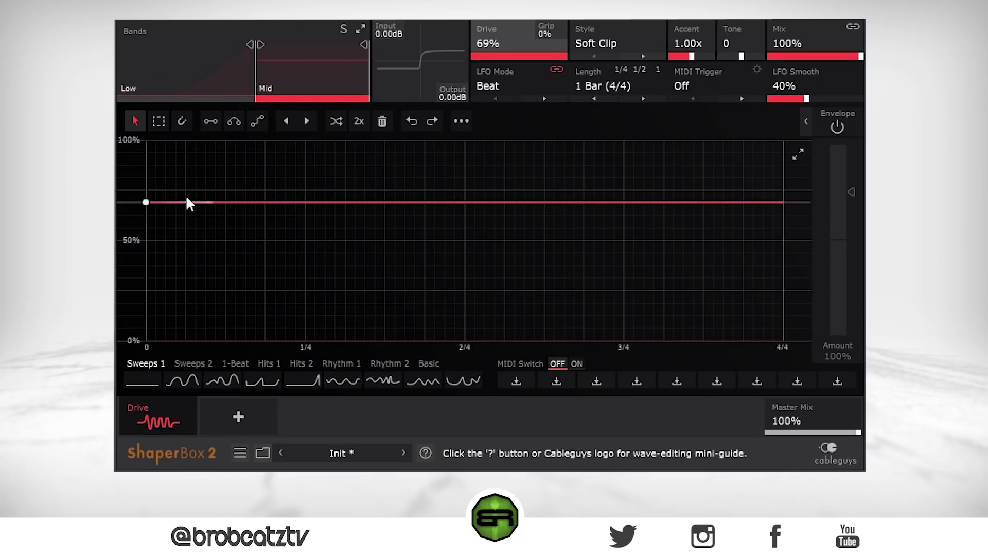
{"action": "left_click_drag", "start_coordinate": [364, 44], "coordinate": [316, 45]}
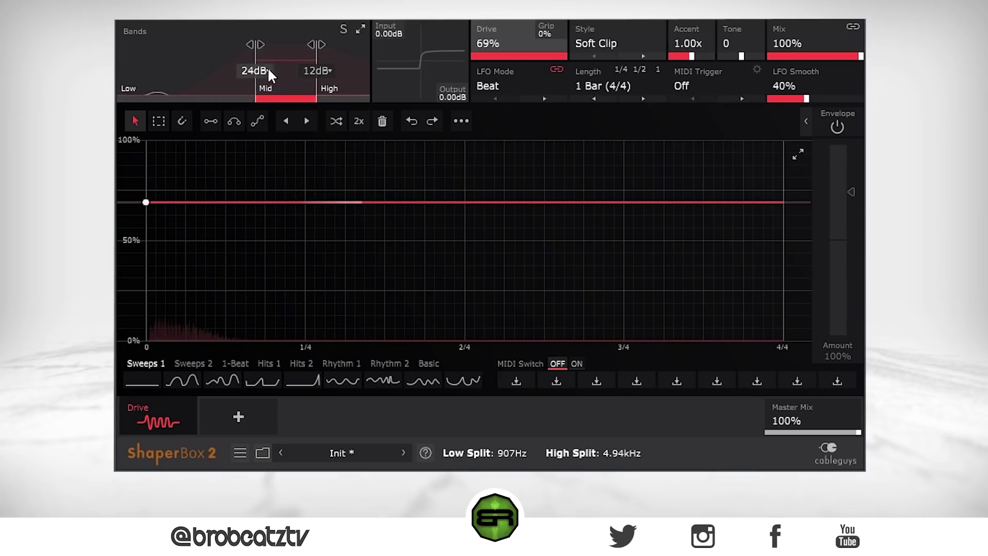
{"action": "mouse_move", "coordinate": [256, 44]}
{"action": "left_mouse_down"}
{"action": "mouse_move", "coordinate": [124, 45]}
{"action": "mouse_move", "coordinate": [256, 45]}
{"action": "left_mouse_up"}
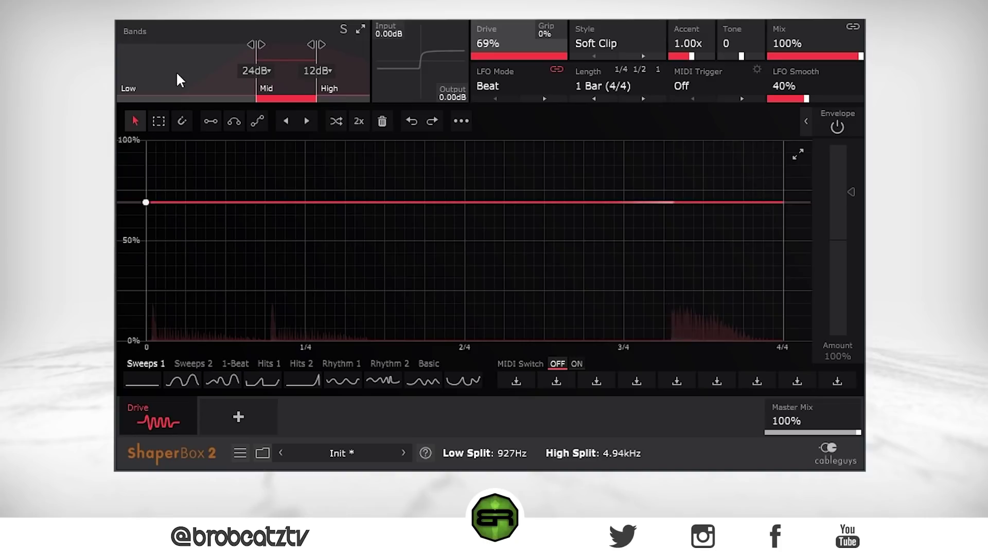
Step: Set the High band's distortion style to Hard Square and its drive to 30%
{"action": "left_click", "coordinate": [354, 78]}
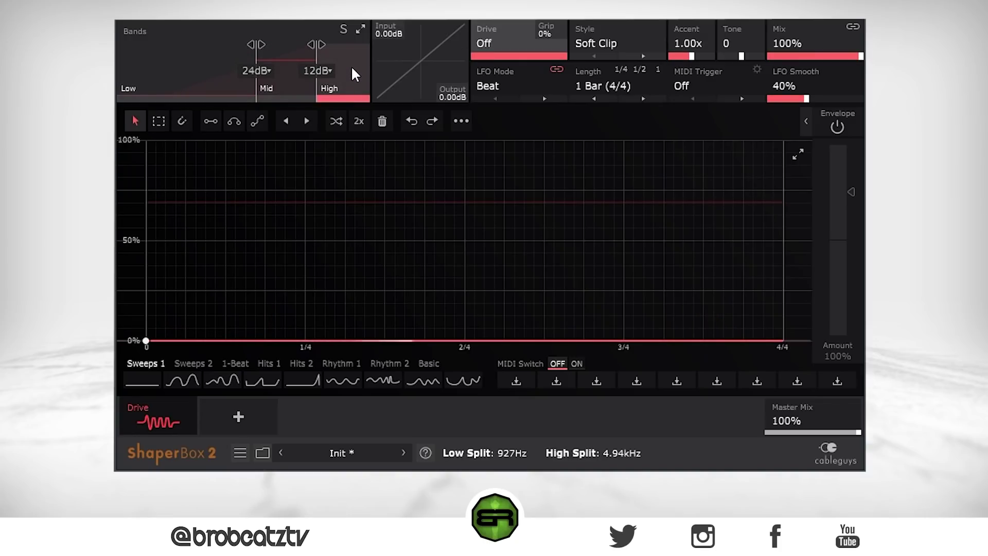
{"action": "left_click", "coordinate": [598, 40]}
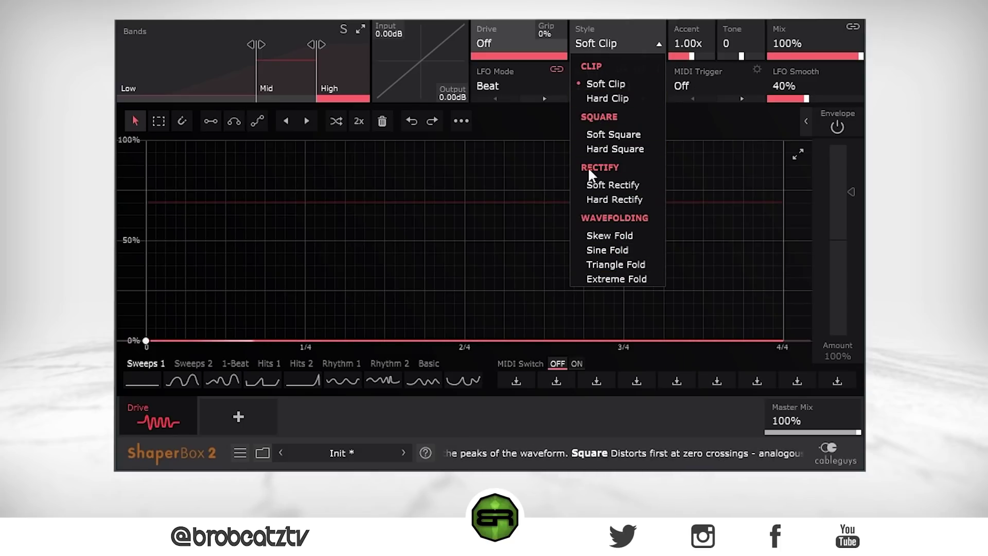
{"action": "left_click", "coordinate": [598, 148]}
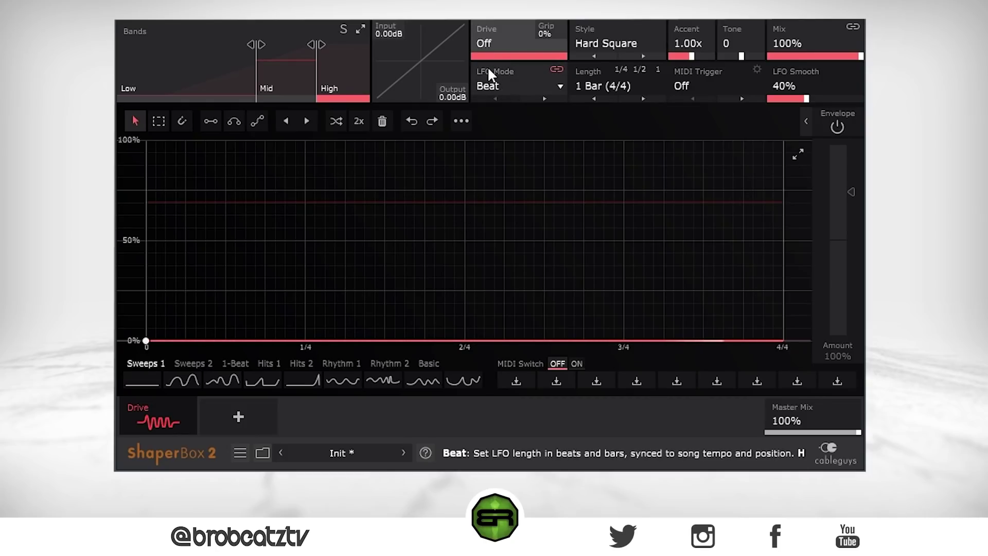
{"action": "mouse_move", "coordinate": [496, 43]}
{"action": "left_mouse_down"}
{"action": "mouse_move", "coordinate": [496, 6]}
{"action": "mouse_move", "coordinate": [497, 45]}
{"action": "left_mouse_up"}
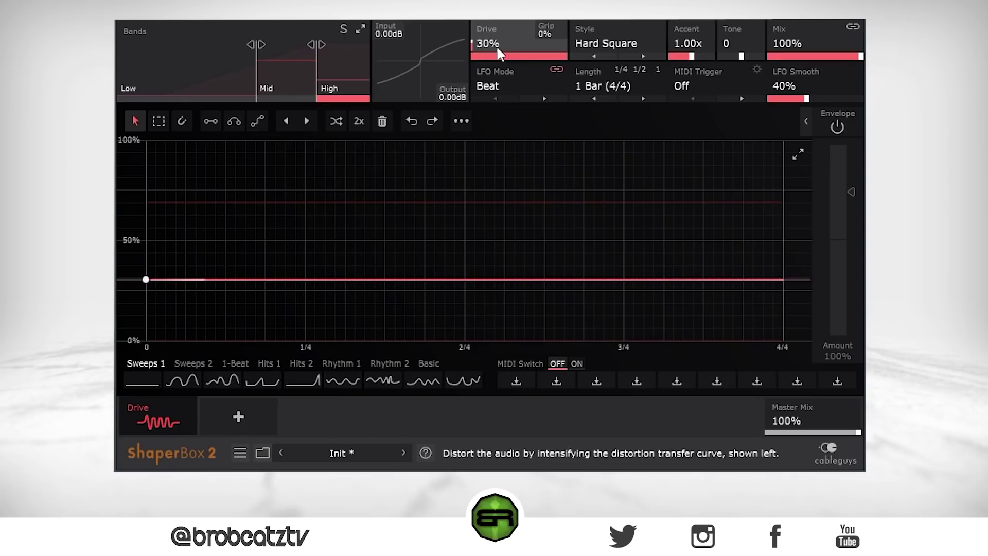
Step: Adjust the high split's frequency slightly and set its slope to 24 dB
{"action": "mouse_move", "coordinate": [317, 46]}
{"action": "left_mouse_down"}
{"action": "mouse_move", "coordinate": [297, 45]}
{"action": "mouse_move", "coordinate": [315, 45]}
{"action": "left_mouse_up"}
{"action": "left_click", "coordinate": [319, 71]}
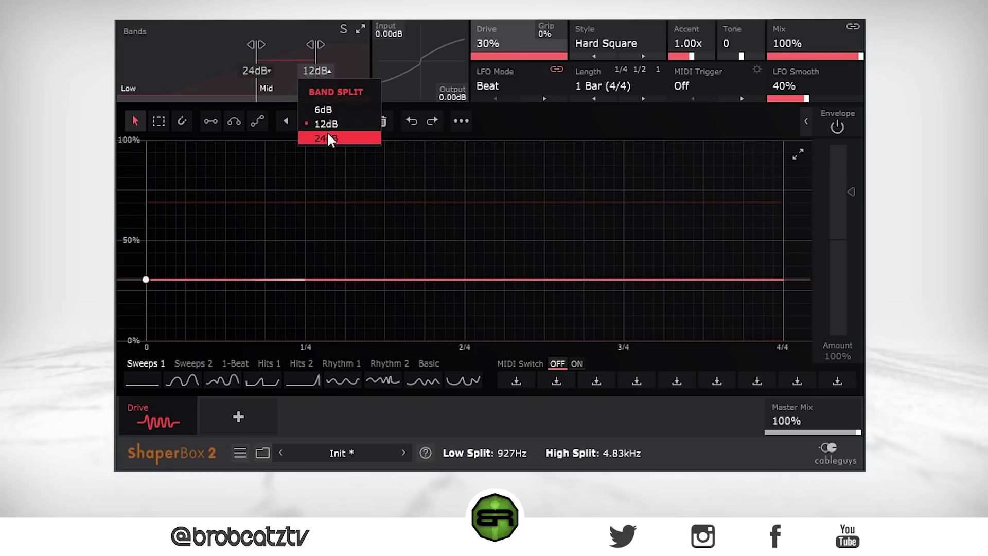
{"action": "left_click", "coordinate": [327, 133]}
Step: Set the High band's drive to 22% and its distortion style to Soft Clip
{"action": "left_click_drag", "start_coordinate": [492, 44], "coordinate": [504, 50]}
{"action": "left_click", "coordinate": [605, 50]}
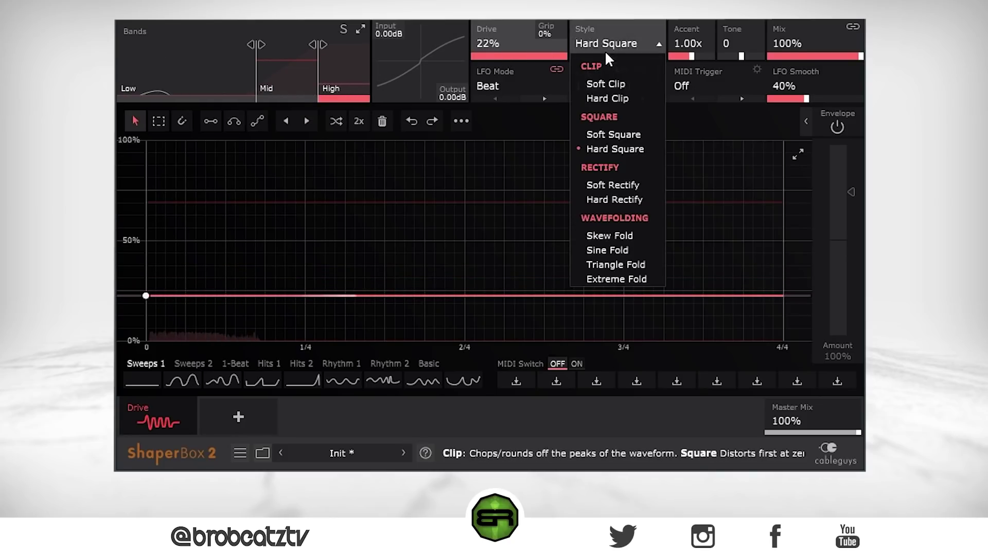
{"action": "left_click", "coordinate": [592, 80]}
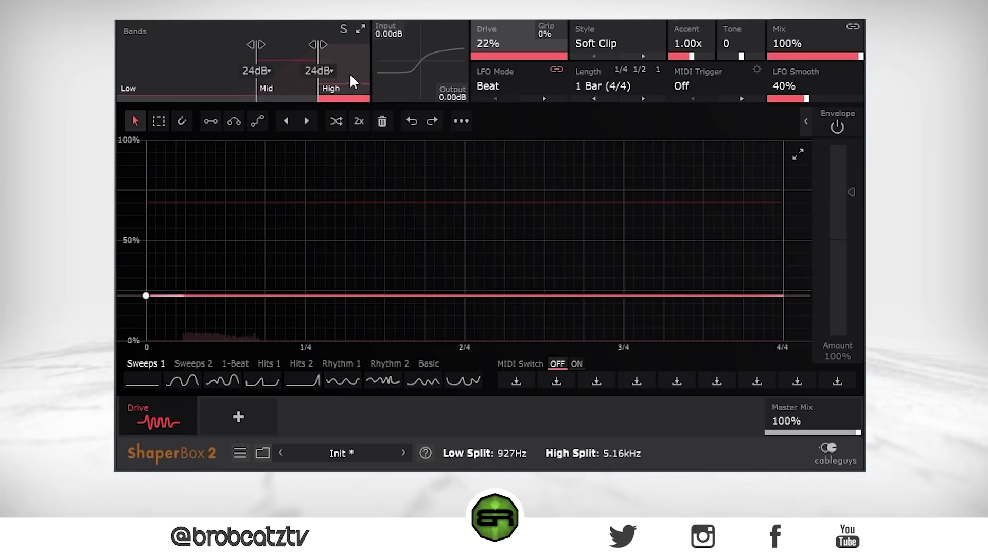
Step: Move the high split to 4.52 kHz and set the High band's drive to 71%
{"action": "left_click_drag", "start_coordinate": [324, 55], "coordinate": [303, 55]}
{"action": "left_click_drag", "start_coordinate": [297, 44], "coordinate": [312, 45]}
{"action": "left_click_drag", "start_coordinate": [520, 45], "coordinate": [520, 0]}
Step: Audition successive distortion styles on the High band and settle on Skew Fold
{"action": "left_click", "coordinate": [643, 57]}
{"action": "left_click", "coordinate": [644, 57]}
{"action": "left_click", "coordinate": [643, 56]}
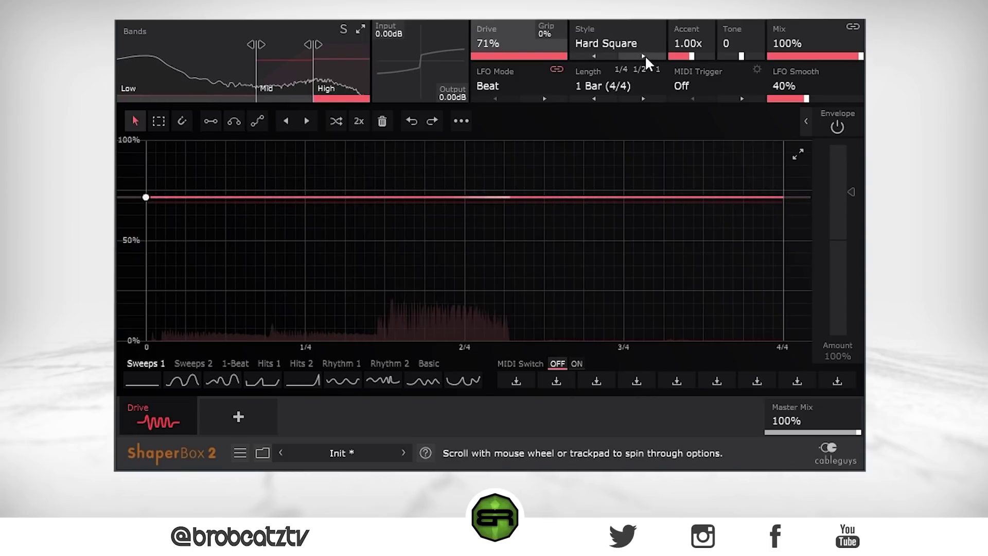
{"action": "left_click", "coordinate": [644, 57]}
{"action": "left_click", "coordinate": [644, 56]}
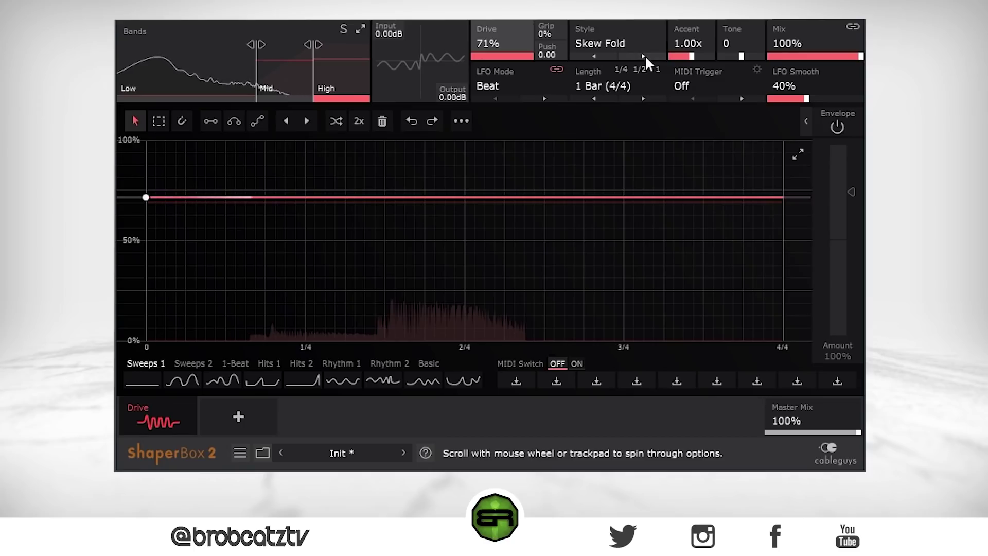
{"action": "left_click", "coordinate": [644, 57]}
{"action": "left_click", "coordinate": [643, 56]}
{"action": "left_click", "coordinate": [596, 57]}
{"action": "left_click", "coordinate": [596, 57]}
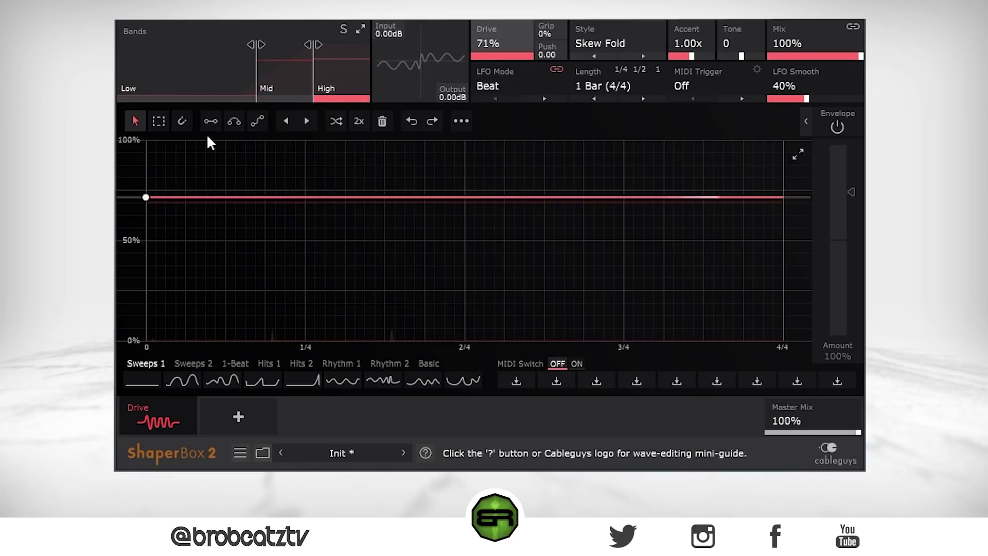
Step: Lower the low split to 697 Hz and set the Mid band's tone to 1
{"action": "mouse_move", "coordinate": [361, 71]}
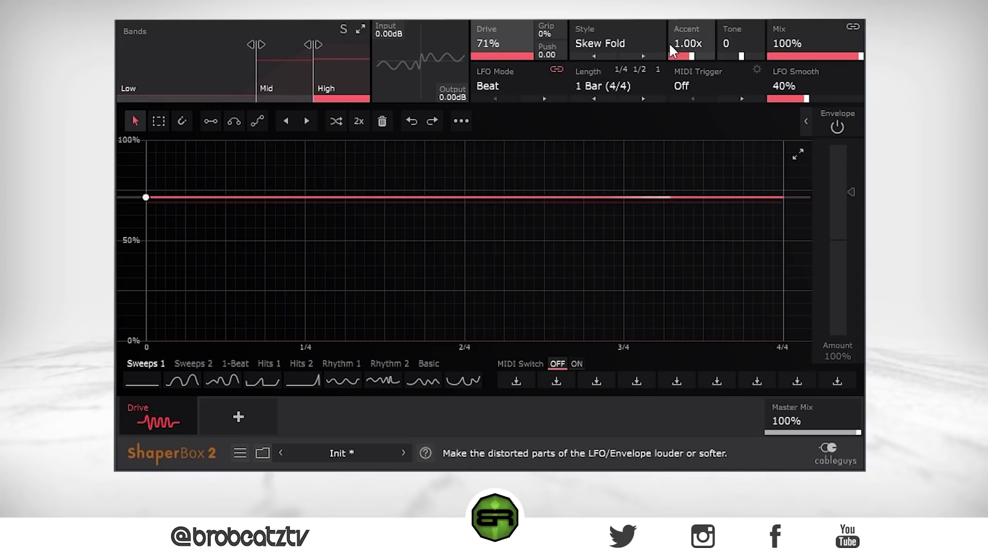
{"action": "left_click", "coordinate": [276, 72]}
{"action": "left_click_drag", "start_coordinate": [256, 72], "coordinate": [246, 72]}
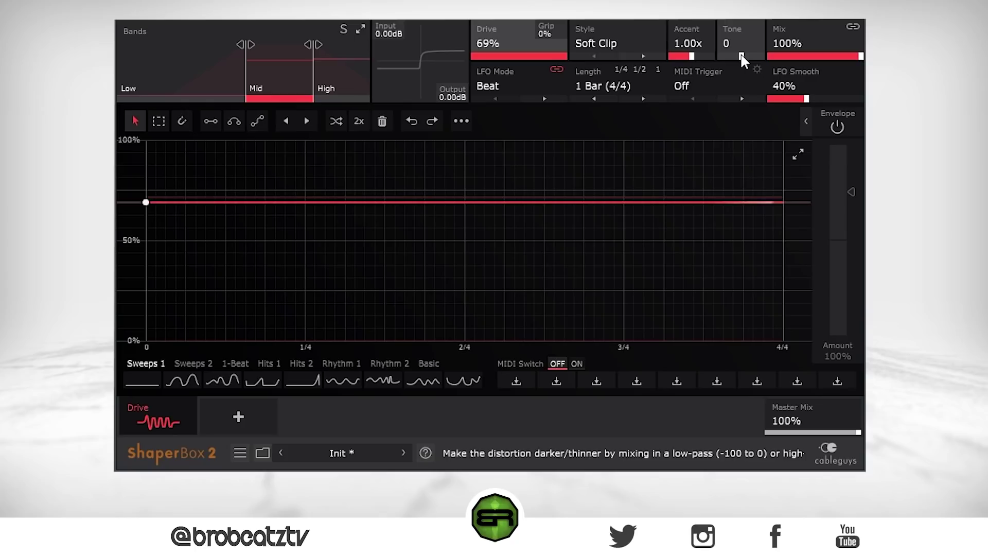
{"action": "mouse_move", "coordinate": [742, 55]}
{"action": "left_mouse_down"}
{"action": "mouse_move", "coordinate": [762, 54]}
{"action": "mouse_move", "coordinate": [720, 54]}
{"action": "mouse_move", "coordinate": [745, 59]}
{"action": "left_mouse_up"}
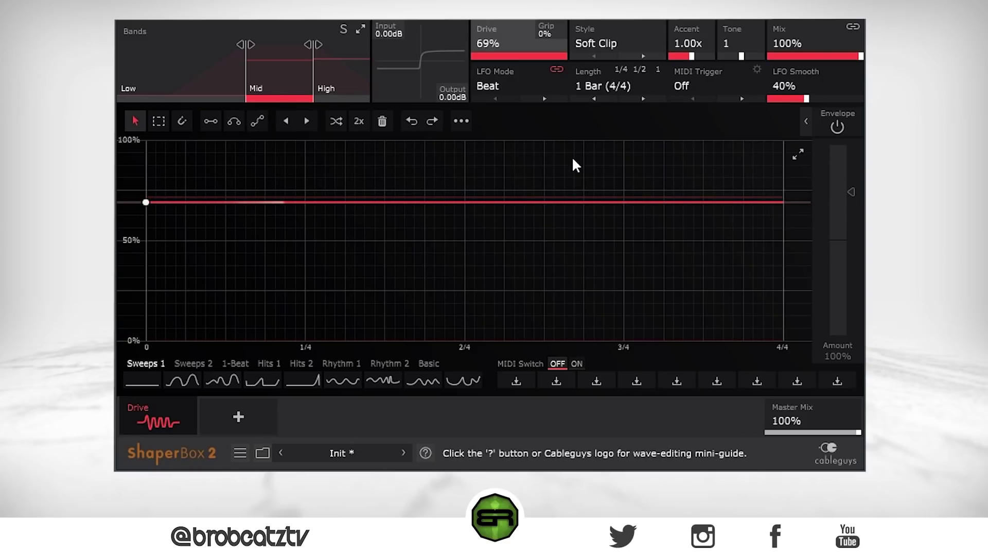
{"action": "left_click", "coordinate": [604, 85]}
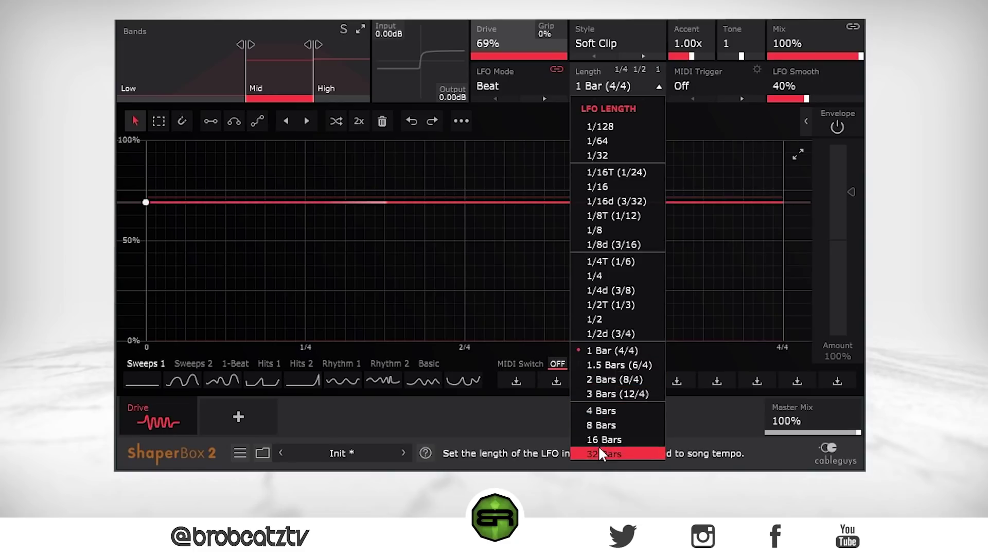
{"action": "left_click", "coordinate": [613, 86]}
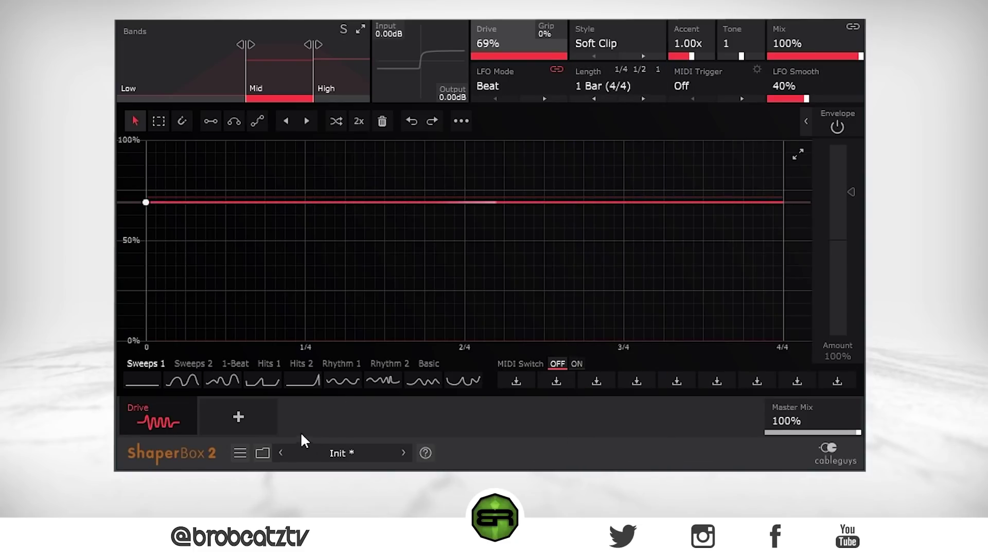
{"action": "left_click", "coordinate": [245, 418]}
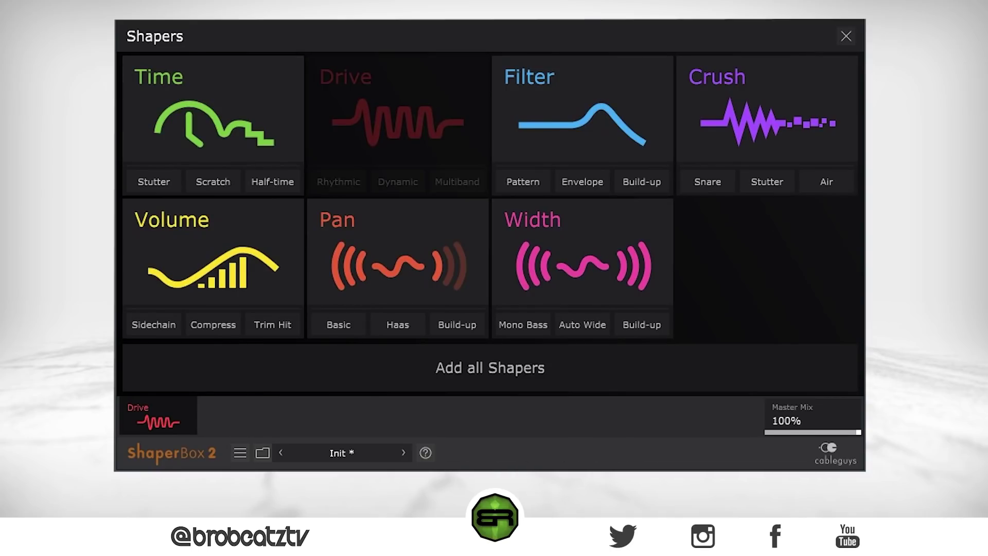
{"action": "left_click", "coordinate": [150, 406]}
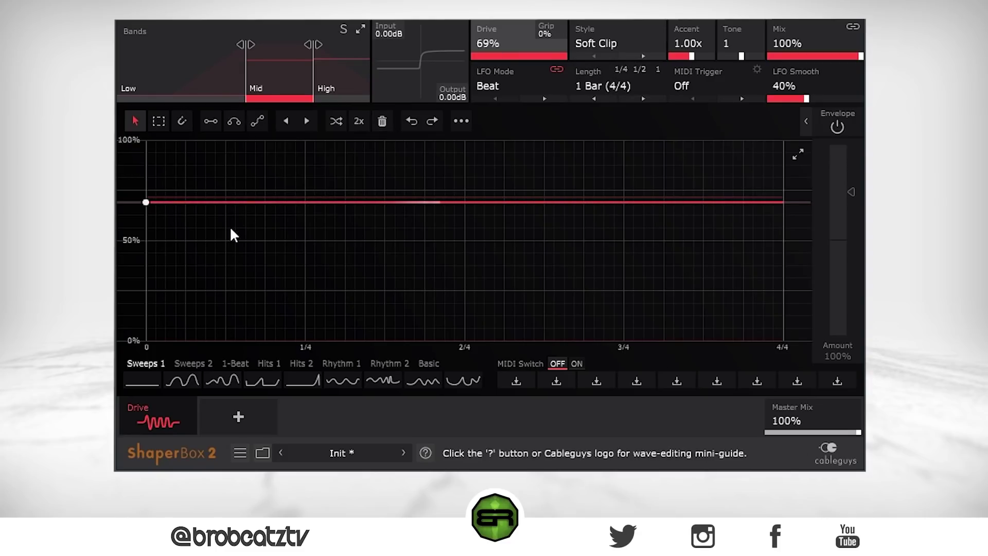
Step: Try a 16-bar LFO length on the Drive shaper and return it to 1 Bar (4/4)
{"action": "left_click", "coordinate": [622, 92]}
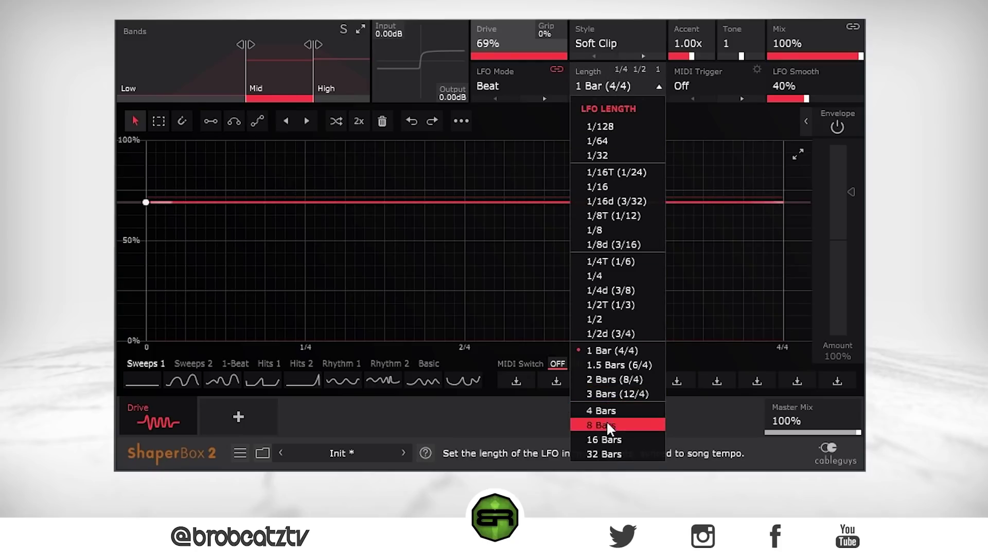
{"action": "left_click", "coordinate": [607, 437]}
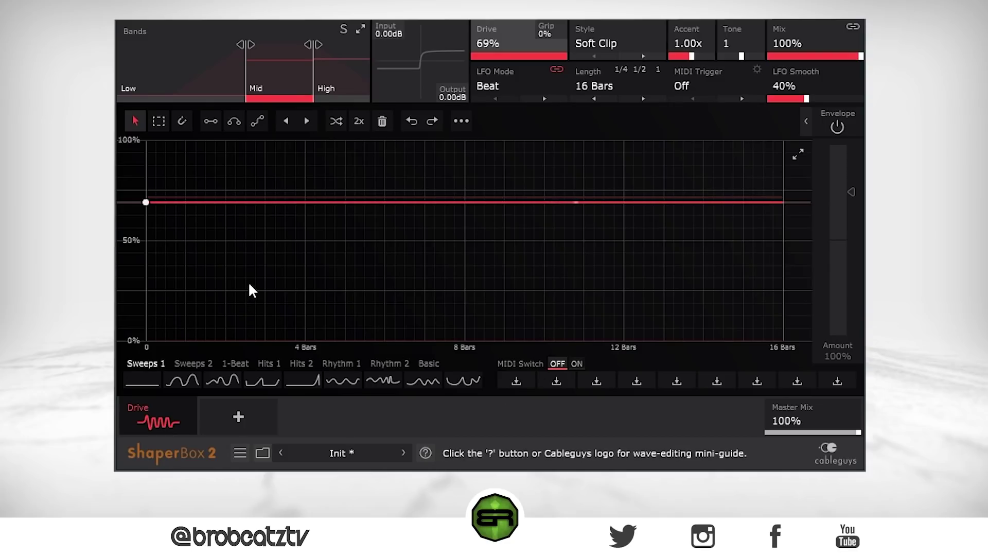
{"action": "left_click", "coordinate": [600, 83]}
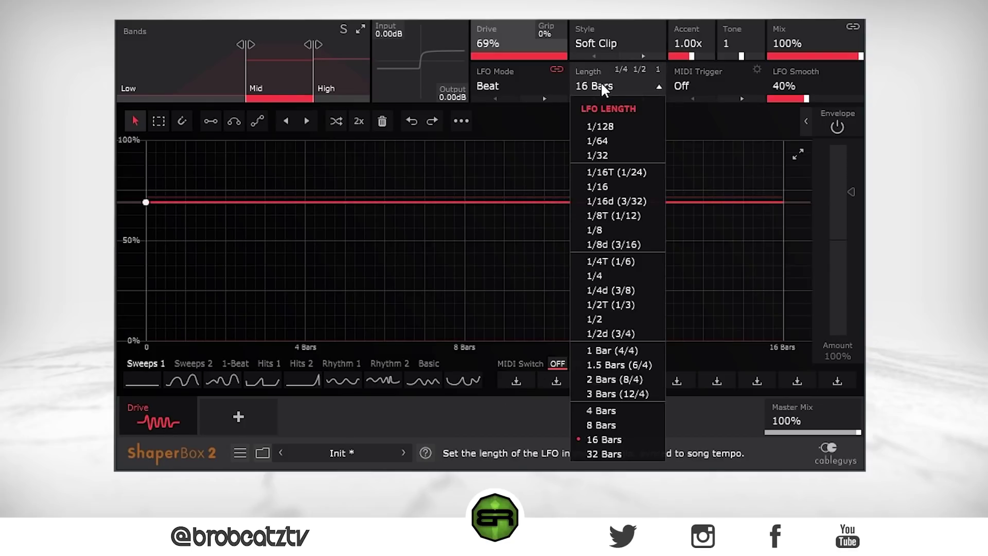
{"action": "left_click", "coordinate": [598, 351]}
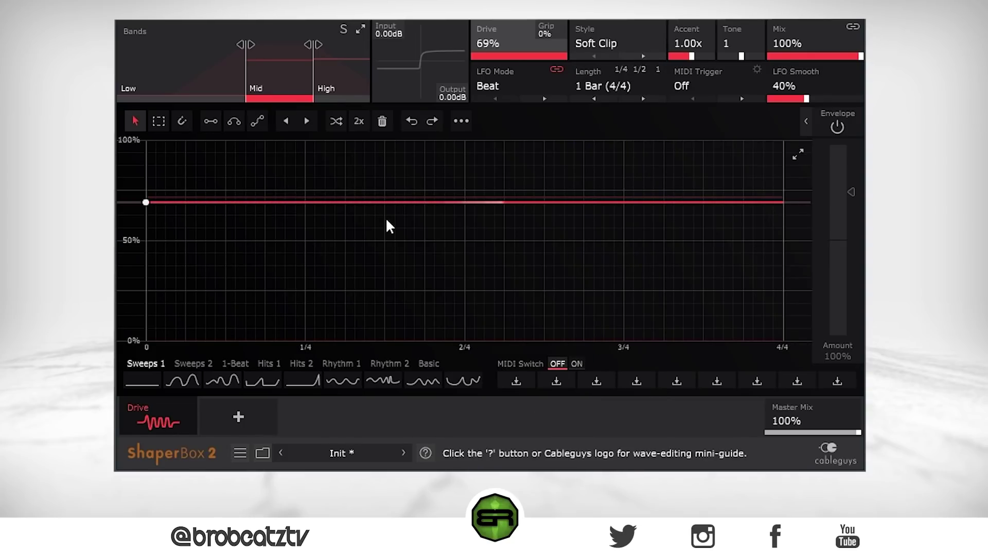
{"action": "mouse_move", "coordinate": [269, 85]}
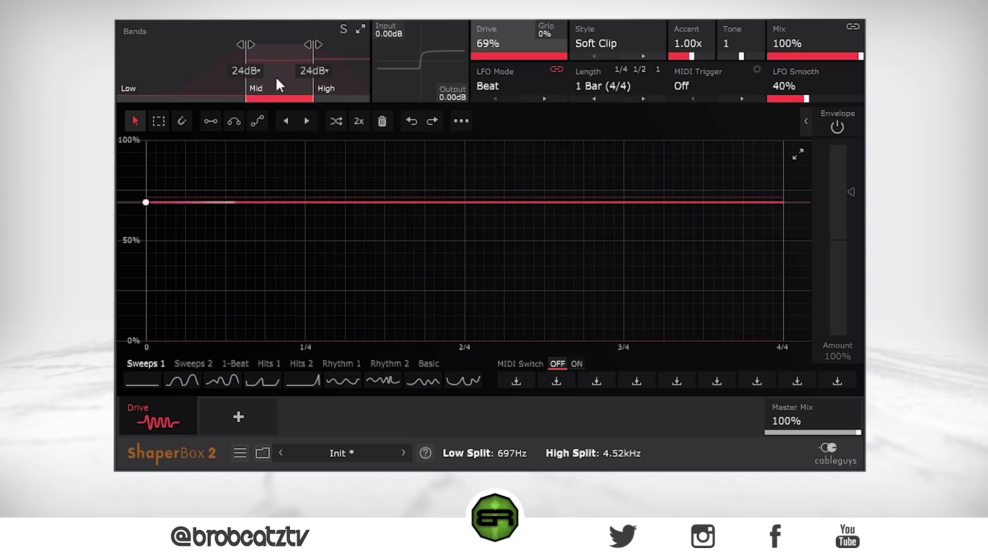
Step: Double the Mid band's drive wave twice and try repeating rising and falling sawtooth ramps across it with the line tool
{"action": "left_click", "coordinate": [361, 123]}
{"action": "left_click", "coordinate": [360, 122]}
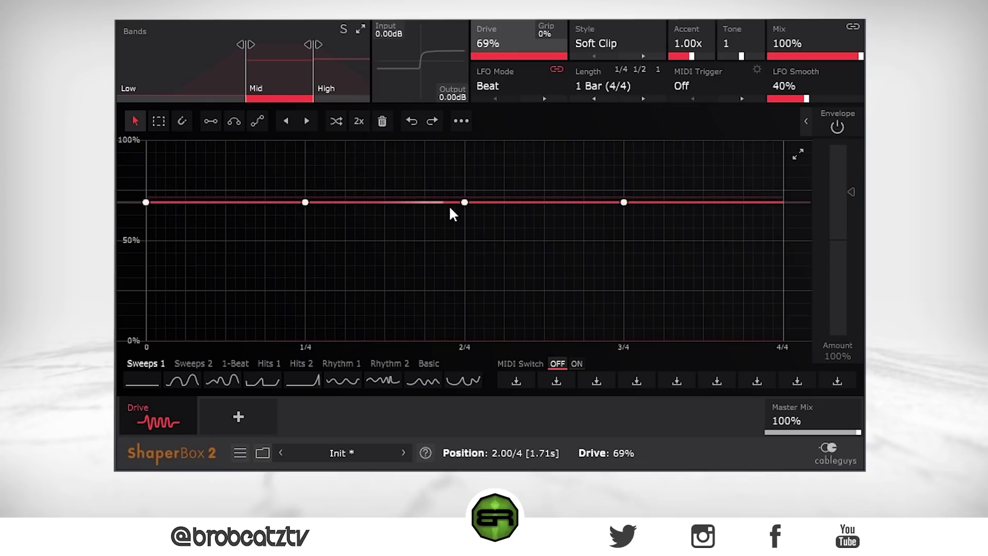
{"action": "left_click", "coordinate": [211, 121]}
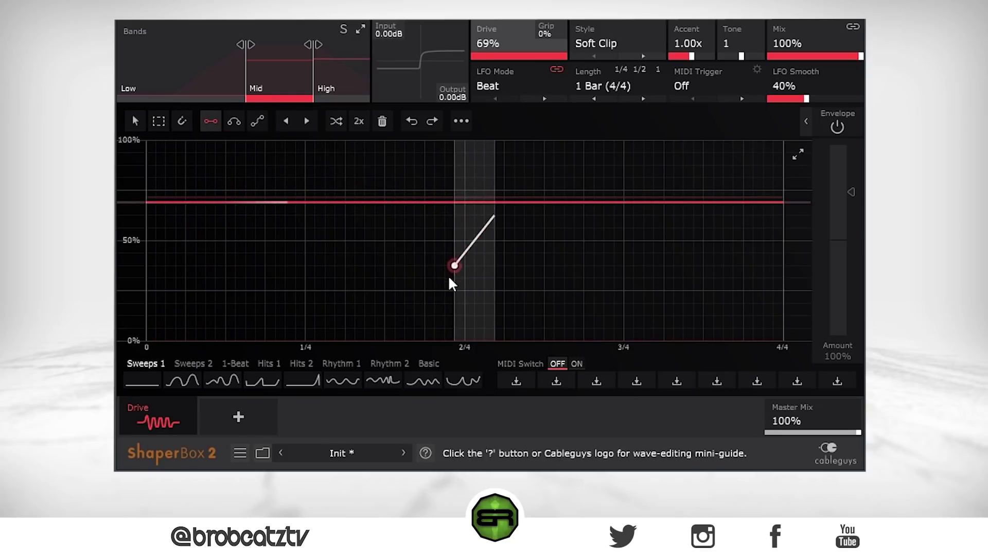
{"action": "left_click_drag", "start_coordinate": [153, 341], "coordinate": [196, 338]}
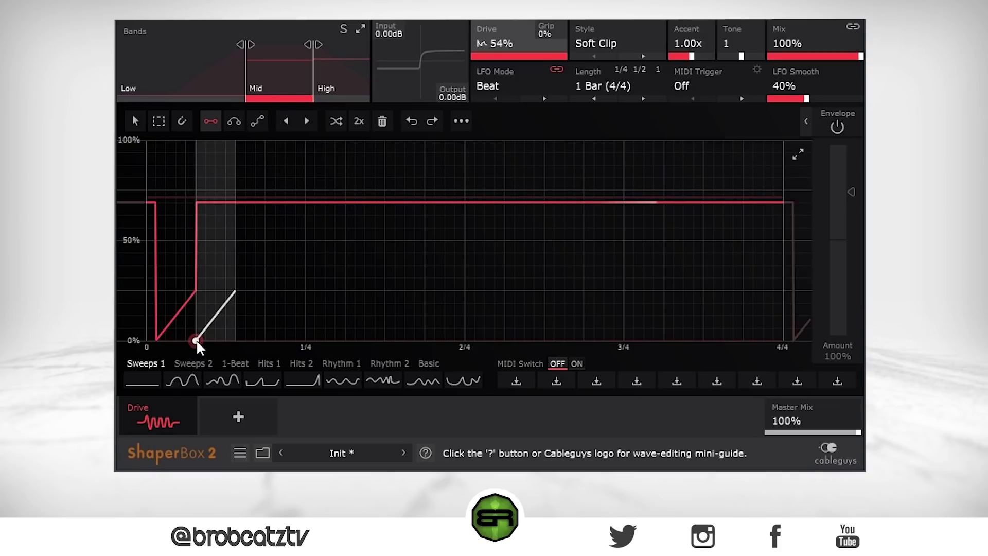
{"action": "mouse_move", "coordinate": [276, 341]}
{"action": "left_mouse_down"}
{"action": "mouse_move", "coordinate": [554, 338]}
{"action": "mouse_move", "coordinate": [645, 263]}
{"action": "mouse_move", "coordinate": [724, 265]}
{"action": "left_mouse_up"}
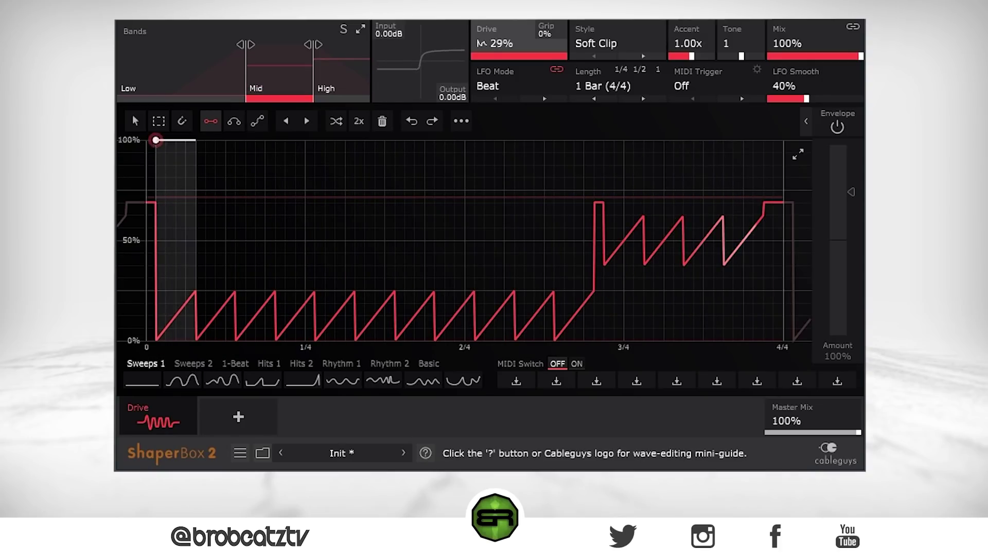
{"action": "left_click_drag", "start_coordinate": [155, 140], "coordinate": [754, 140]}
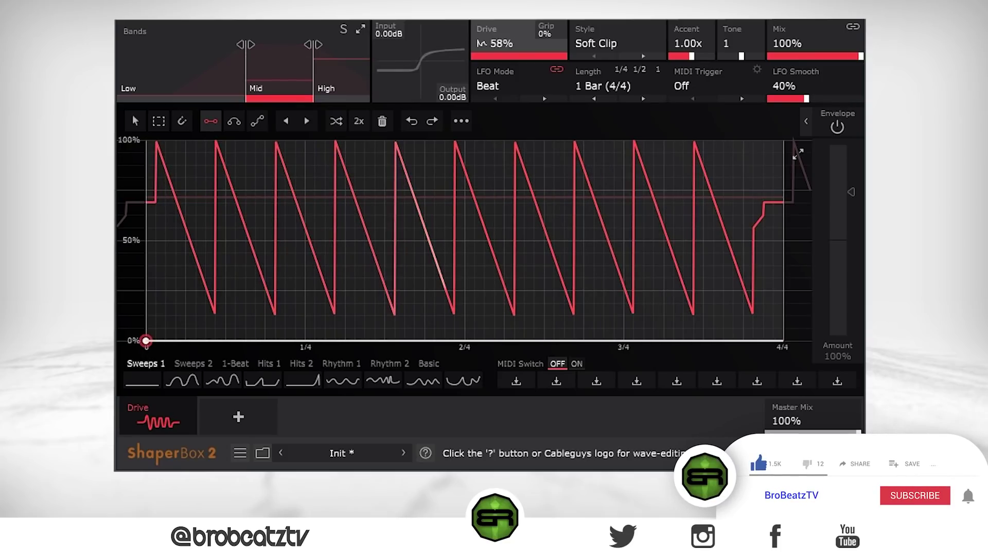
{"action": "key", "text": "Delete"}
Step: Draw a flat line at about 94% across nearly the whole bar of the Mid band's drive waveform
{"action": "left_click_drag", "start_coordinate": [194, 340], "coordinate": [153, 207]}
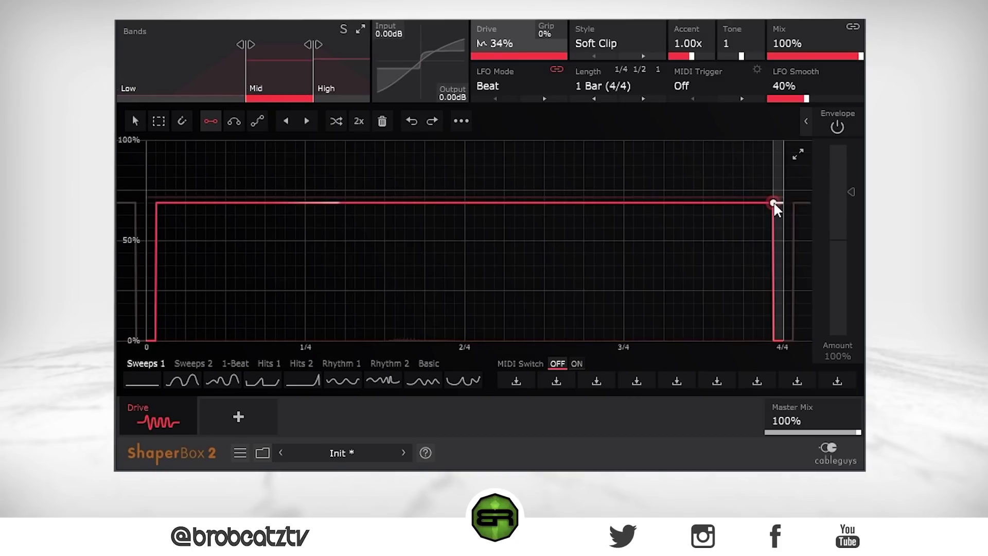
{"action": "left_click_drag", "start_coordinate": [790, 204], "coordinate": [146, 153]}
{"action": "left_click_drag", "start_coordinate": [766, 152], "coordinate": [186, 292]}
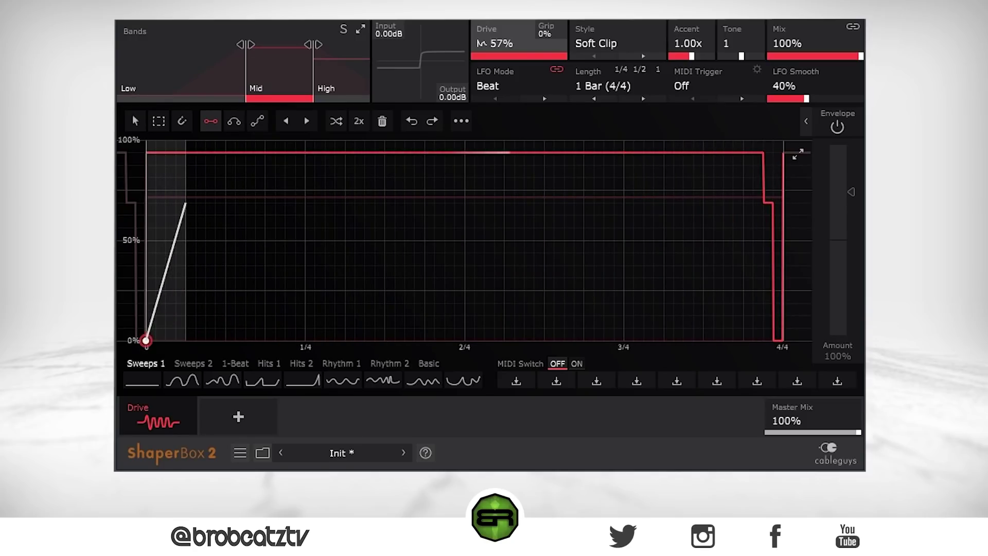
Step: Draw steep rising ramps from 0% to about 100% drive at beat positions 0, 1.5, 2.5 and 3.25 of the bar
{"action": "left_click_drag", "start_coordinate": [185, 141], "coordinate": [185, 142]}
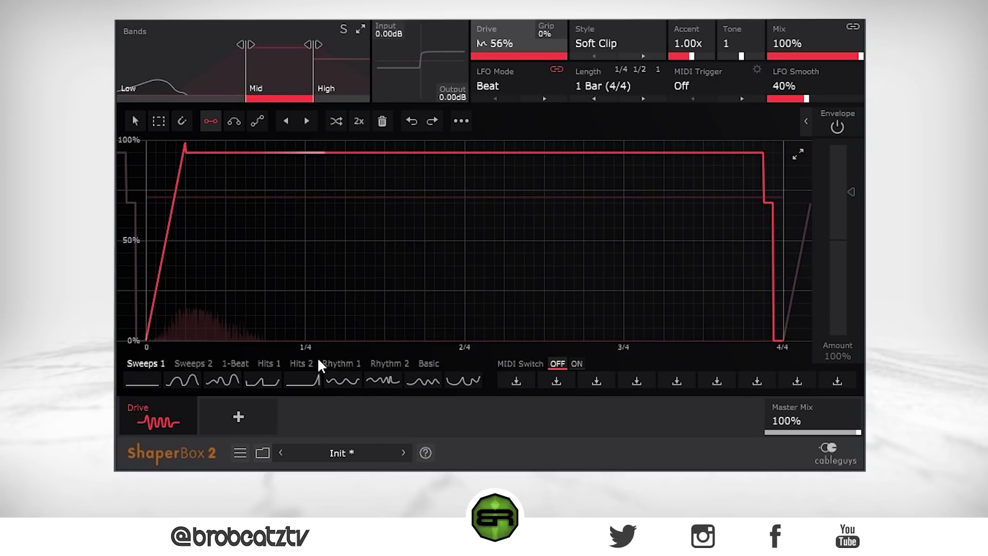
{"action": "left_click", "coordinate": [385, 340]}
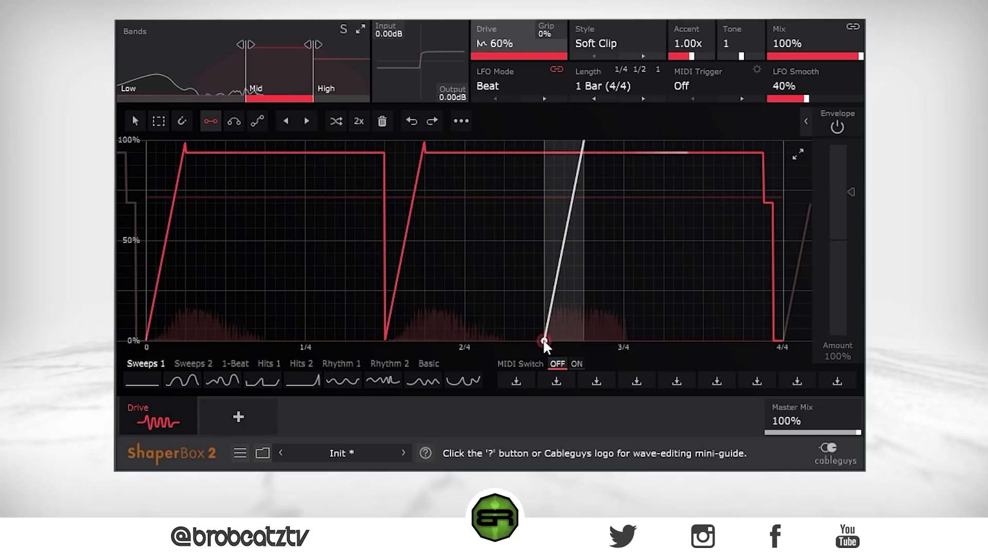
{"action": "left_click", "coordinate": [544, 340]}
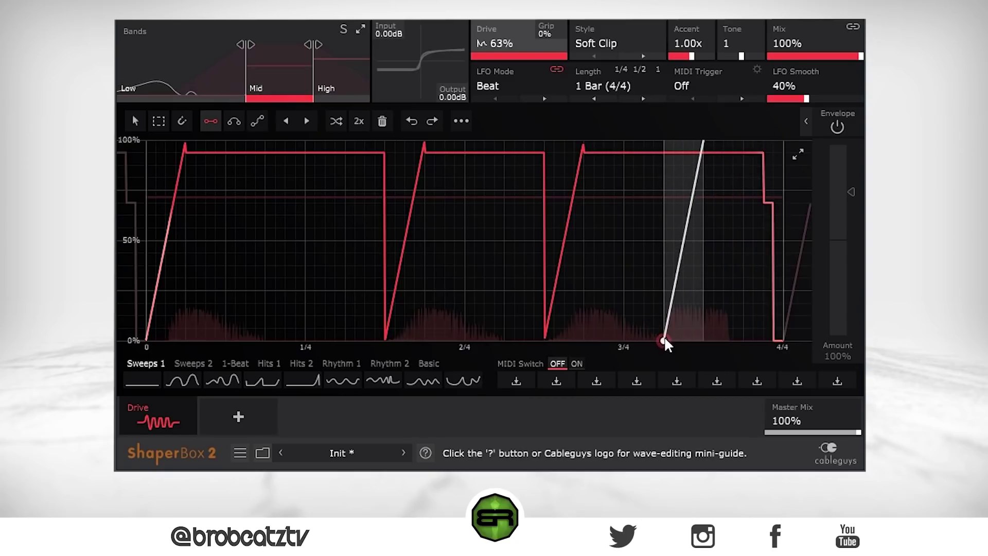
{"action": "left_click", "coordinate": [664, 341]}
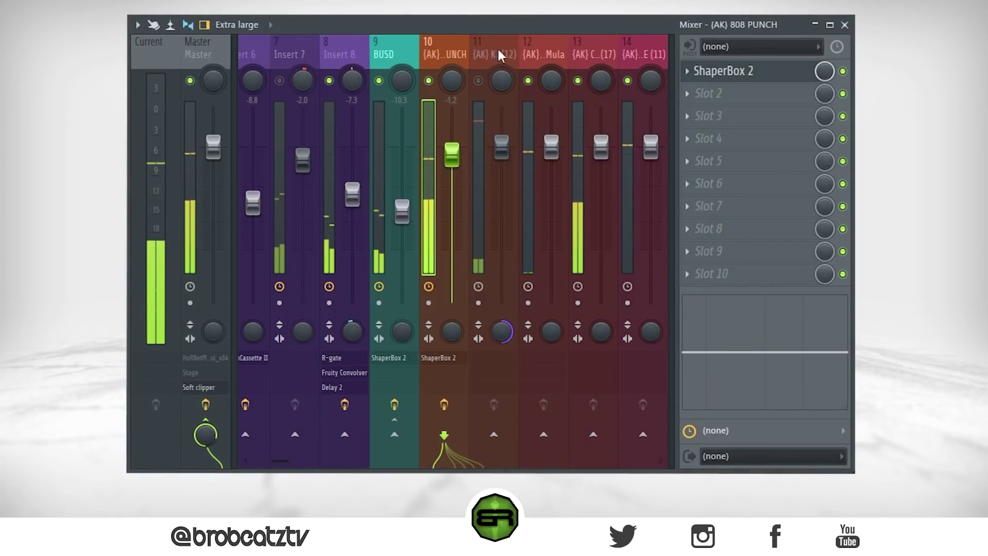
Step: Audition the 808 with mixer track 11 unmuted, mute that track again, and set the Drive envelope amount to 84%
{"action": "left_click", "coordinate": [479, 80]}
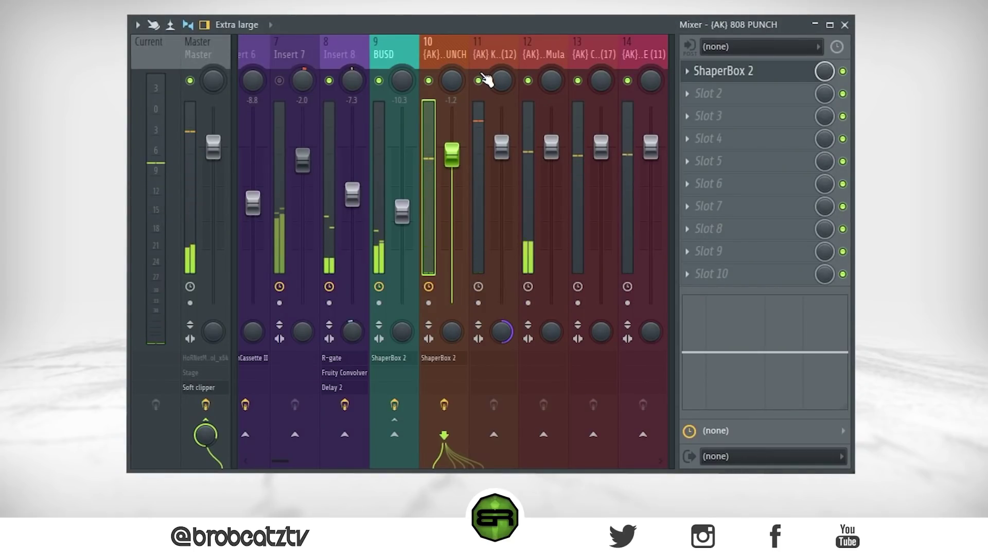
{"action": "left_click", "coordinate": [480, 80]}
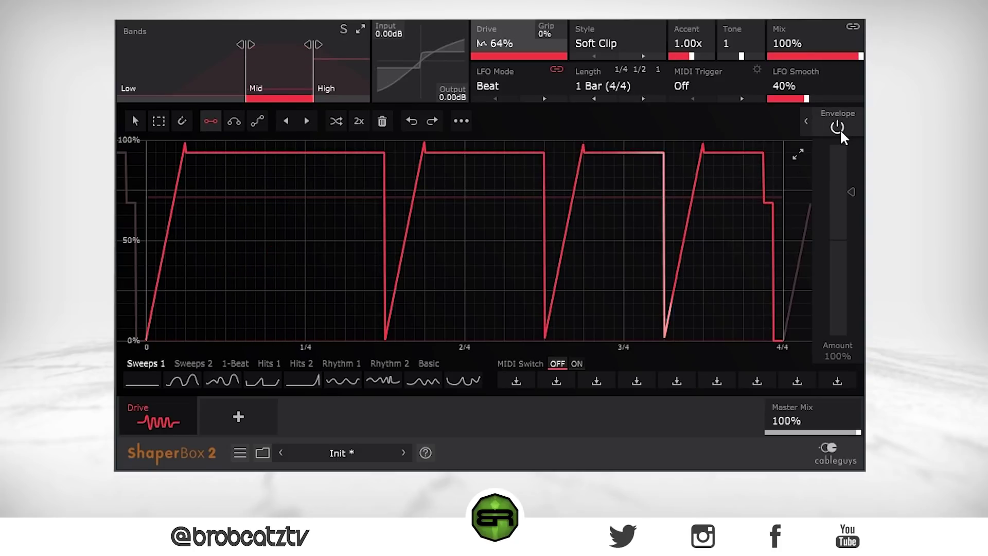
{"action": "left_click_drag", "start_coordinate": [845, 185], "coordinate": [845, 215]}
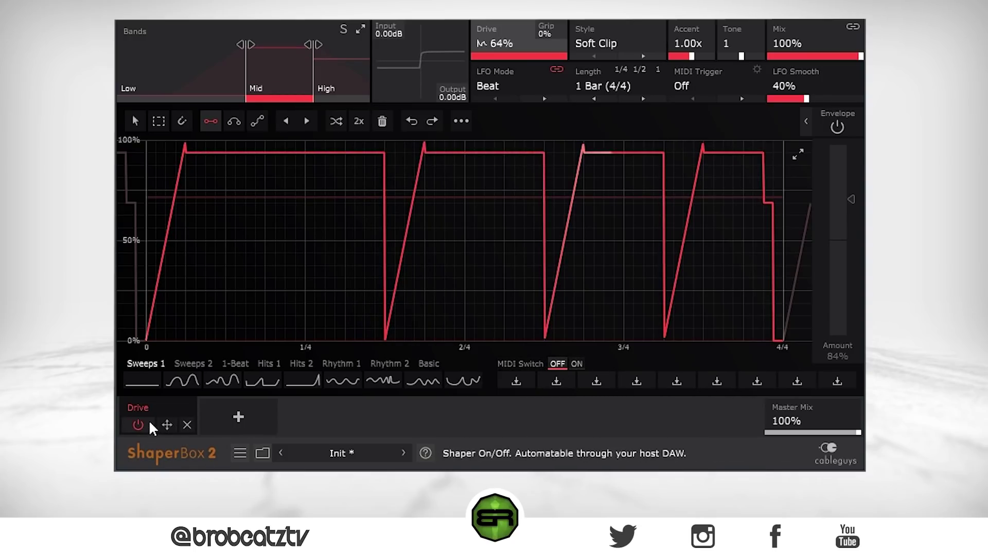
Step: Try a Pan shaper with the gentle sine wave on the 808 and remove it
{"action": "left_click", "coordinate": [236, 420]}
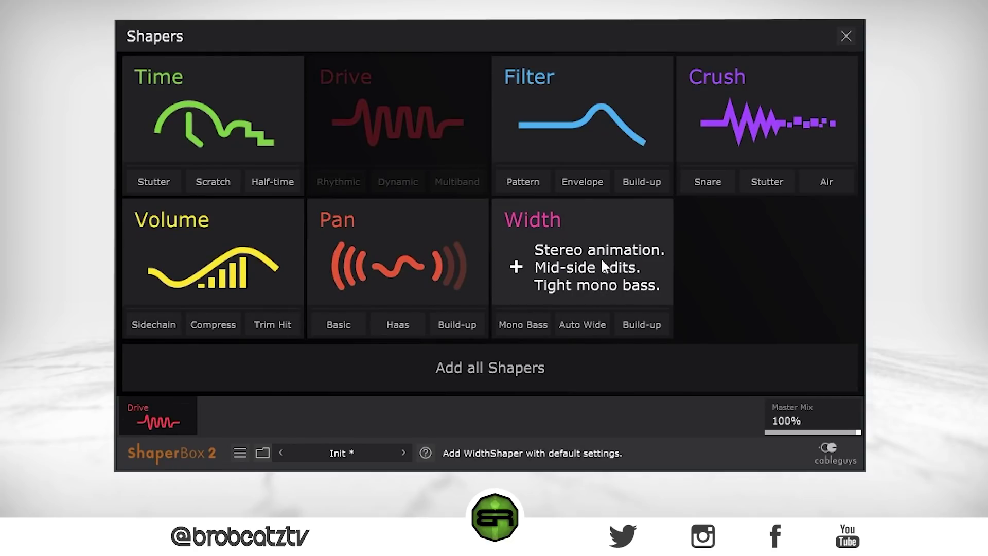
{"action": "left_click", "coordinate": [360, 248]}
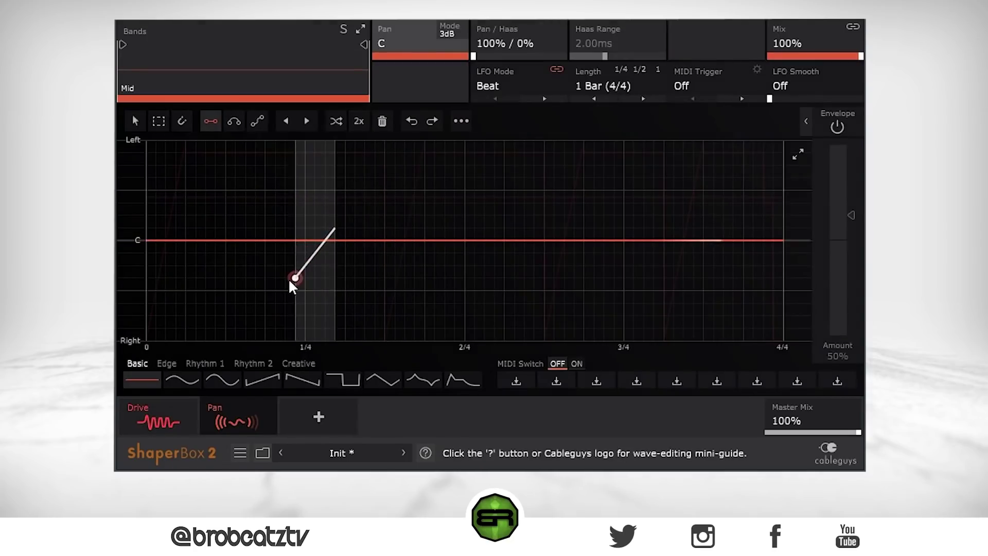
{"action": "left_click", "coordinate": [195, 380]}
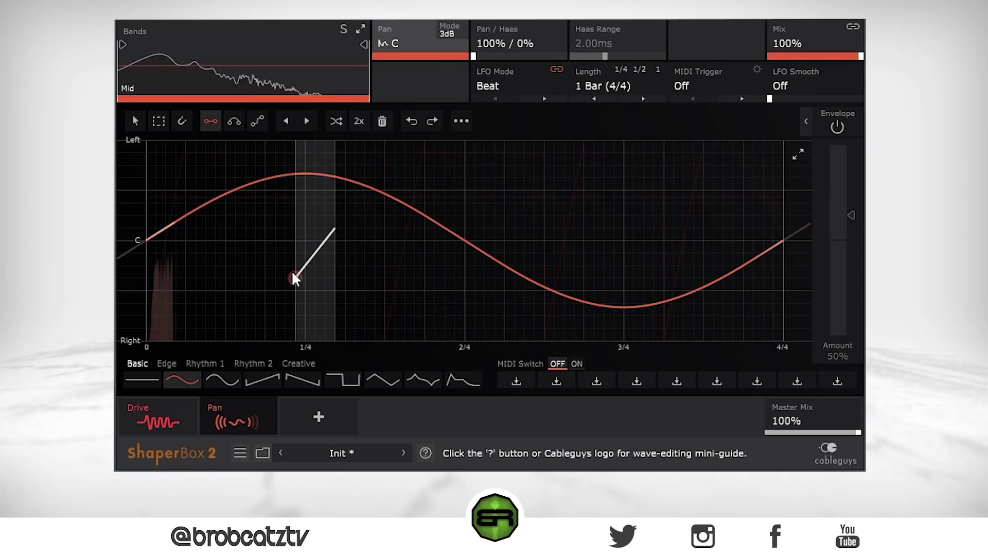
{"action": "mouse_move", "coordinate": [257, 415]}
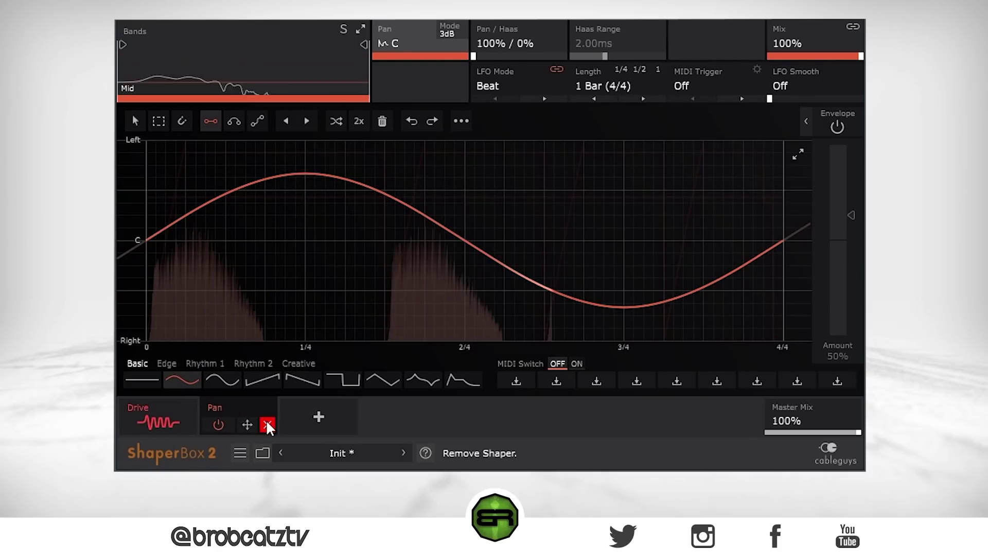
{"action": "left_click", "coordinate": [267, 424]}
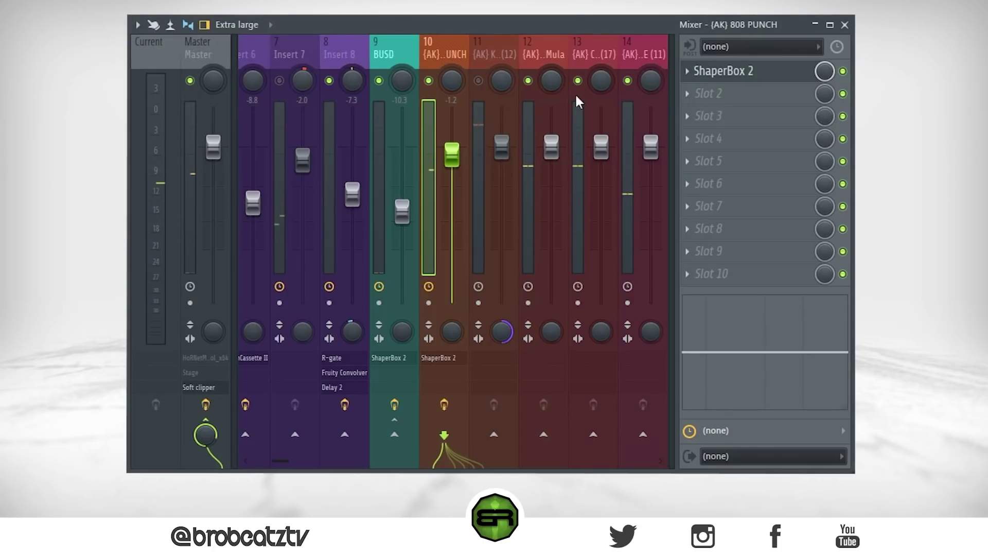
Step: Add a Pan shaper to ShaperBox 2 on the BUSD track and apply the stronger sine preset from the Basic waves
{"action": "left_click", "coordinate": [391, 54]}
{"action": "left_click", "coordinate": [753, 74]}
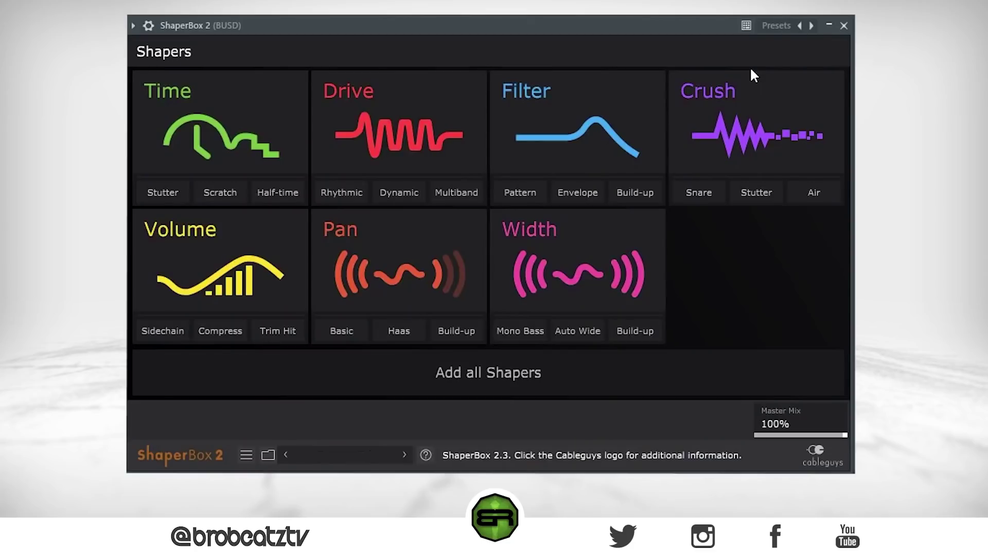
{"action": "left_click", "coordinate": [348, 281]}
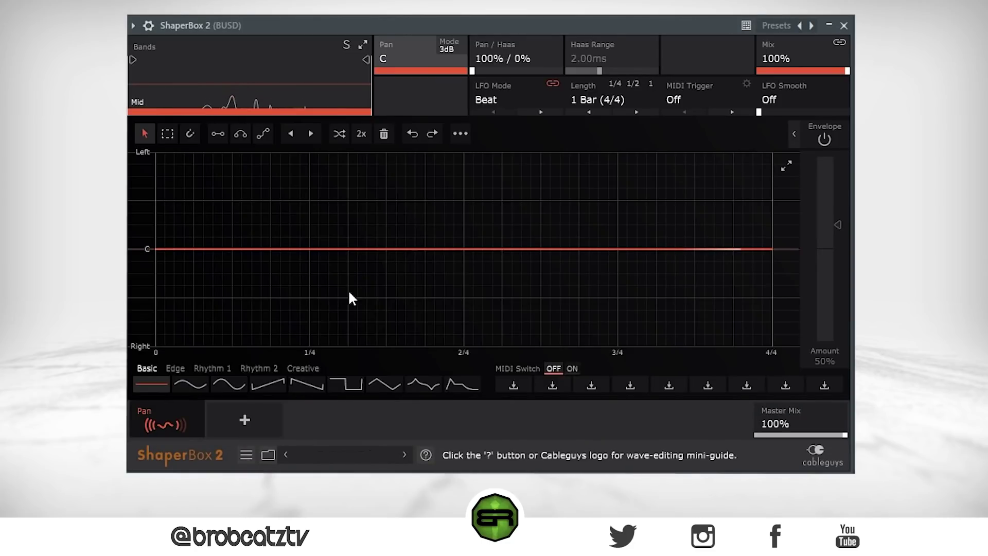
{"action": "left_click", "coordinate": [226, 385]}
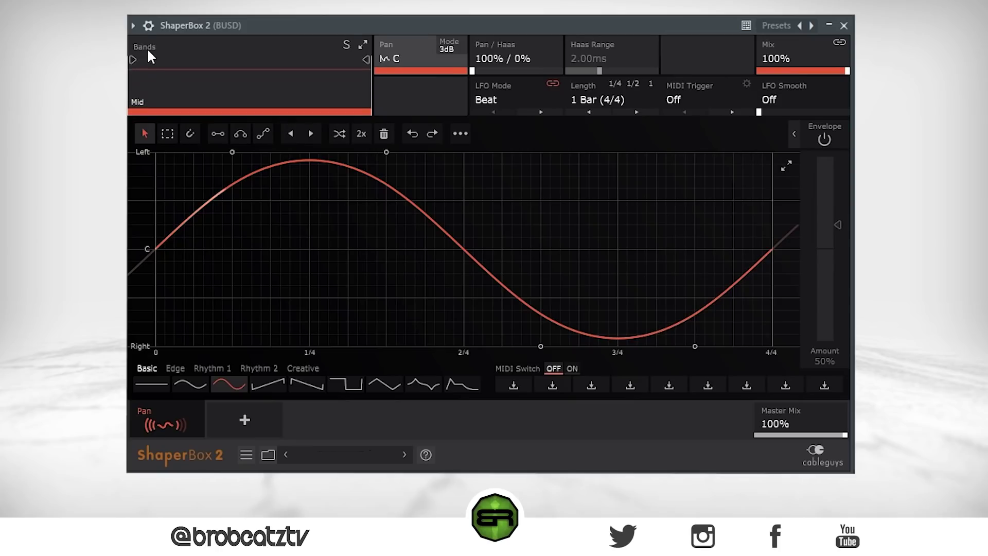
Step: Split off a Low band in the Pan shaper, apply the gentler sine to the Mid band and lower its left-pan peak
{"action": "left_click_drag", "start_coordinate": [133, 59], "coordinate": [273, 60]}
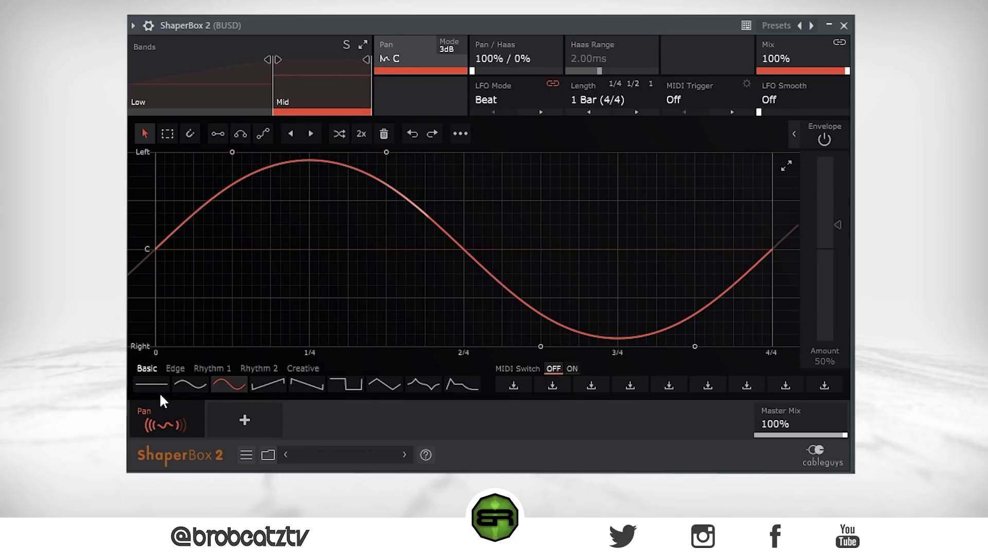
{"action": "left_click", "coordinate": [186, 385]}
{"action": "left_click_drag", "start_coordinate": [312, 188], "coordinate": [325, 193]}
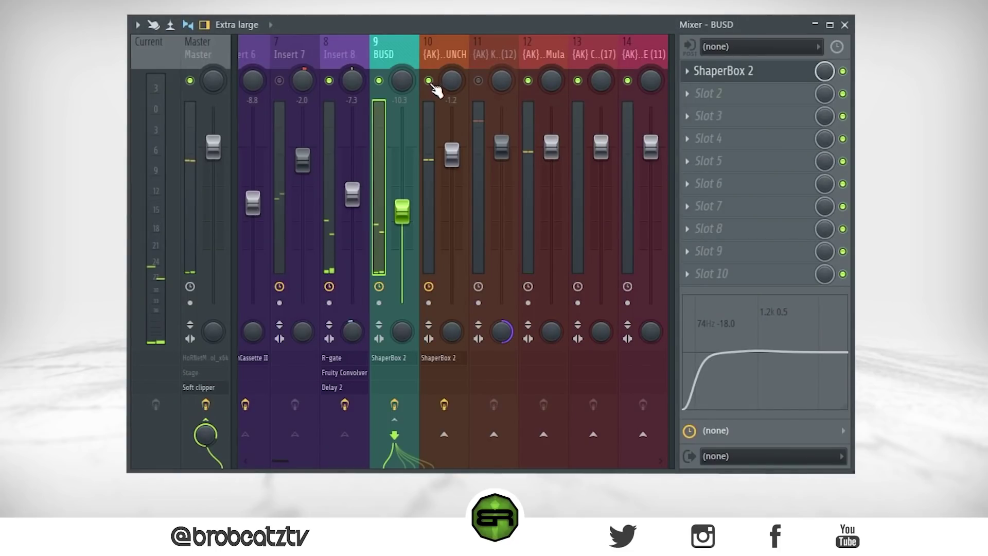
Step: Mute the 808 PUNCH track and raise the left-pan peak of the BUSD Mid band's pan curve
{"action": "left_click", "coordinate": [429, 80]}
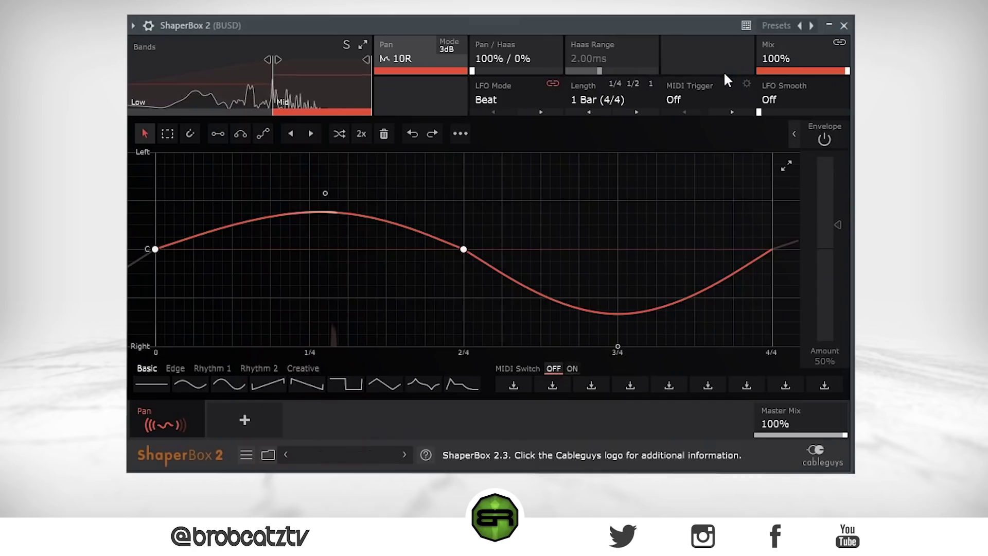
{"action": "left_click", "coordinate": [723, 71]}
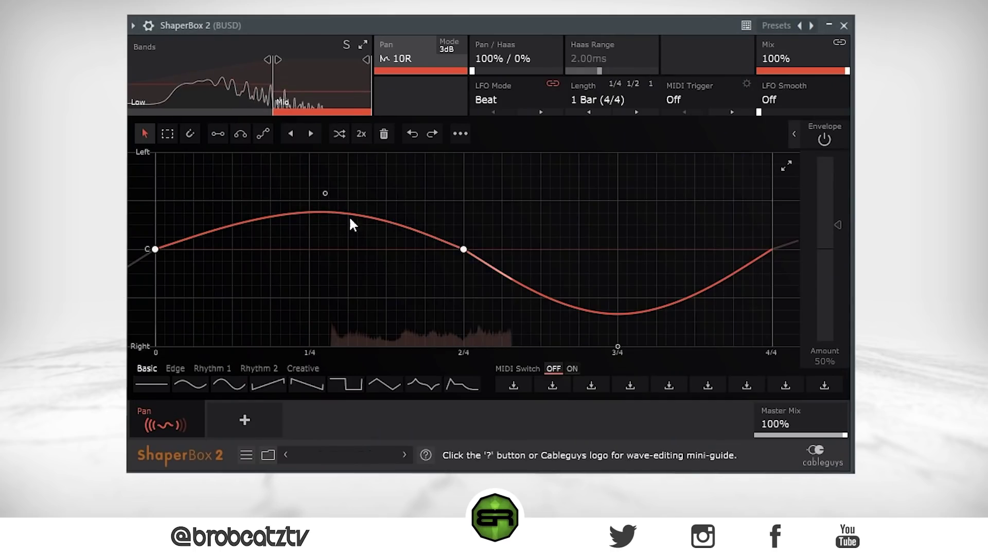
{"action": "left_click_drag", "start_coordinate": [325, 193], "coordinate": [326, 160]}
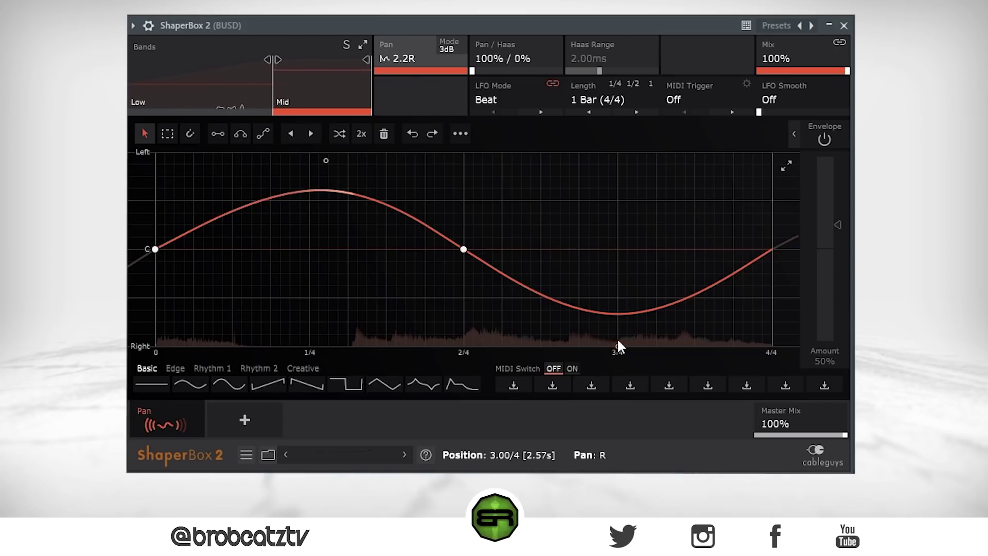
{"action": "mouse_move", "coordinate": [186, 411]}
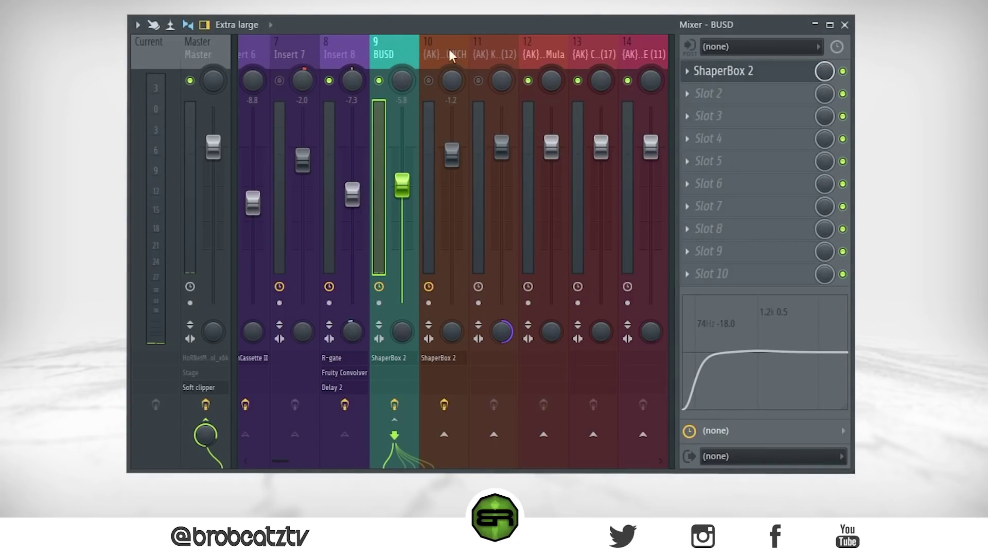
Step: Unmute the 808 PUNCH mixer track and reopen its ShaperBox 2
{"action": "left_click", "coordinate": [446, 59]}
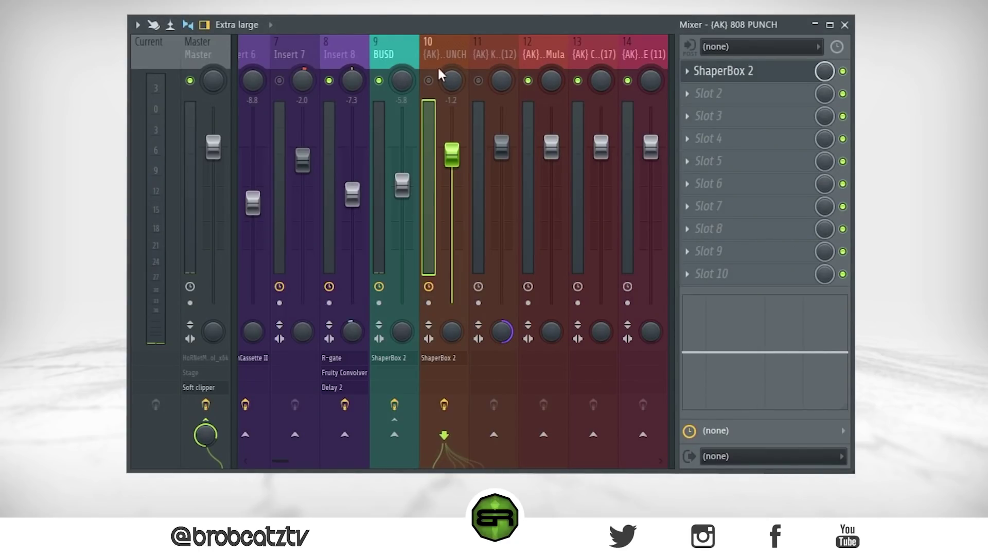
{"action": "left_click", "coordinate": [401, 66]}
{"action": "left_click", "coordinate": [441, 60]}
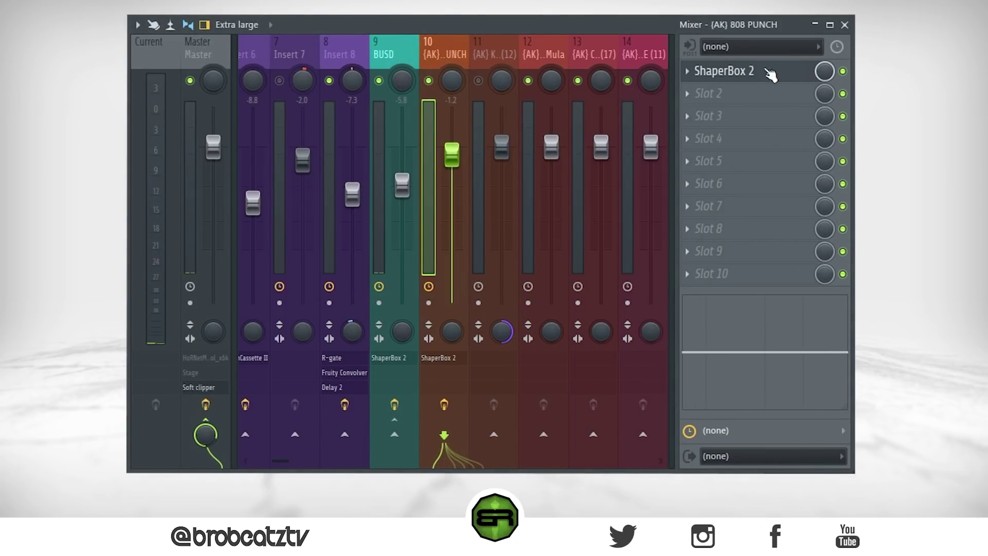
{"action": "left_click", "coordinate": [752, 74]}
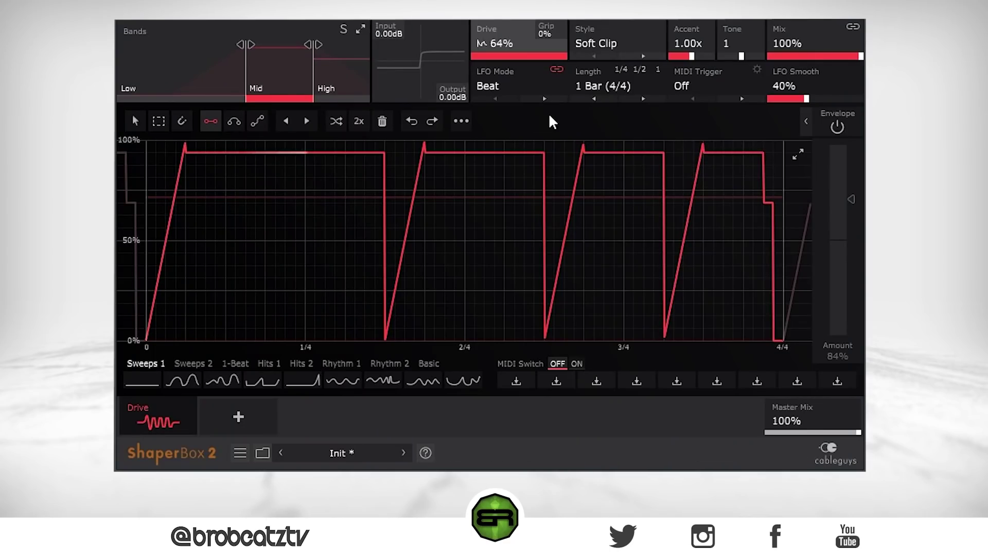